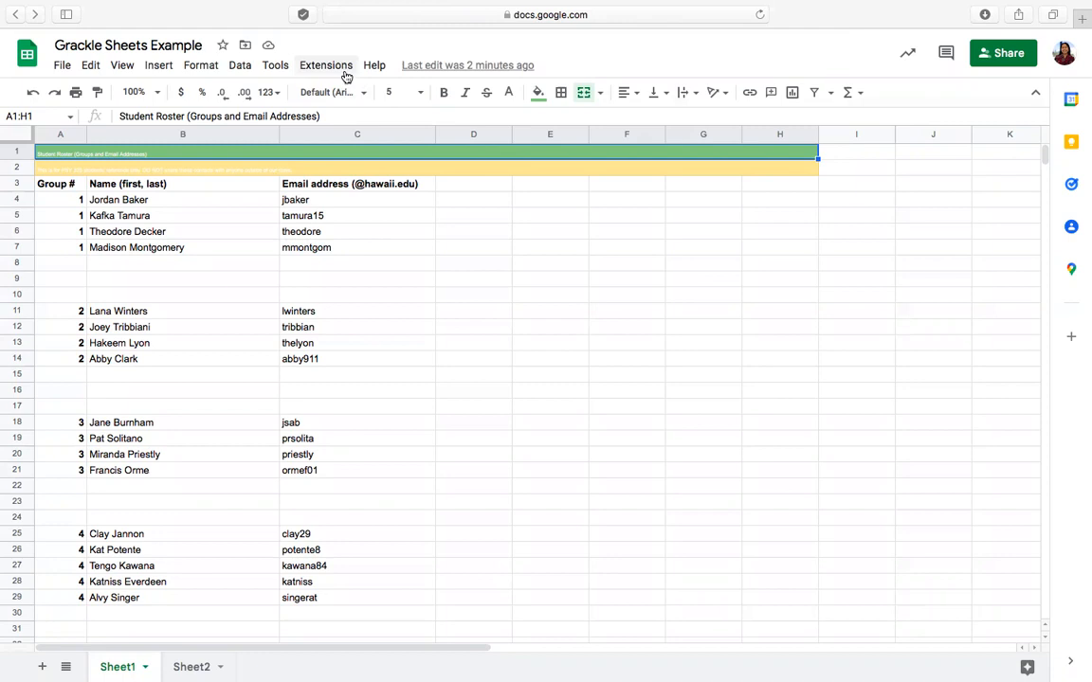
Step: Search the Google Workspace Marketplace add-ons for "grackle sheets"
click(347, 74)
mouse_move(351, 96)
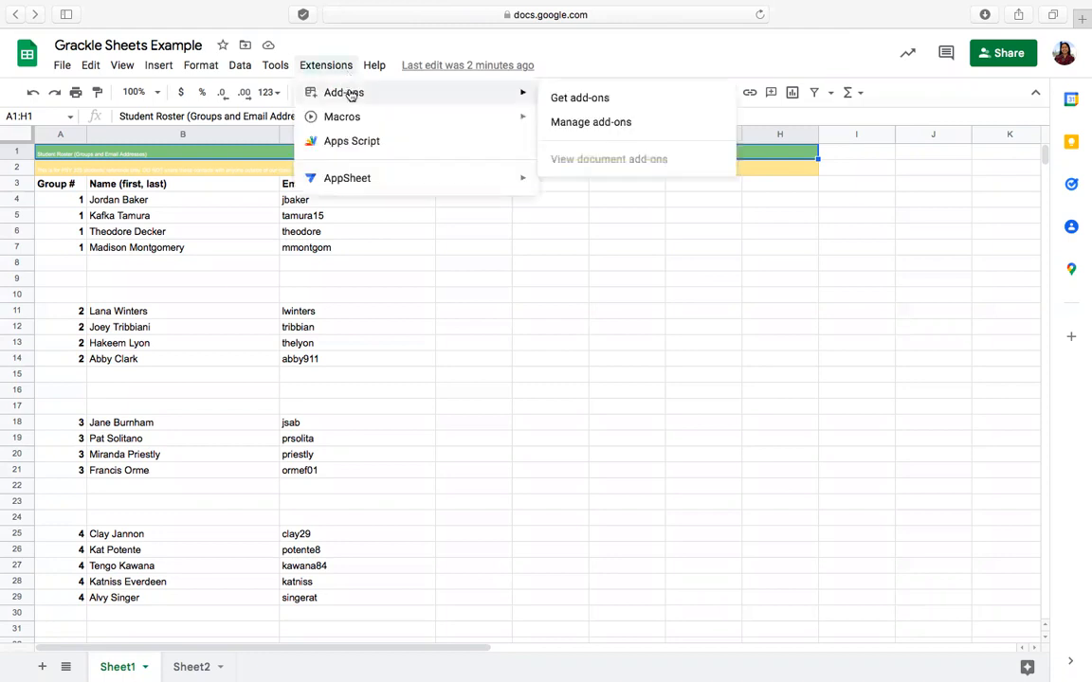
click(562, 98)
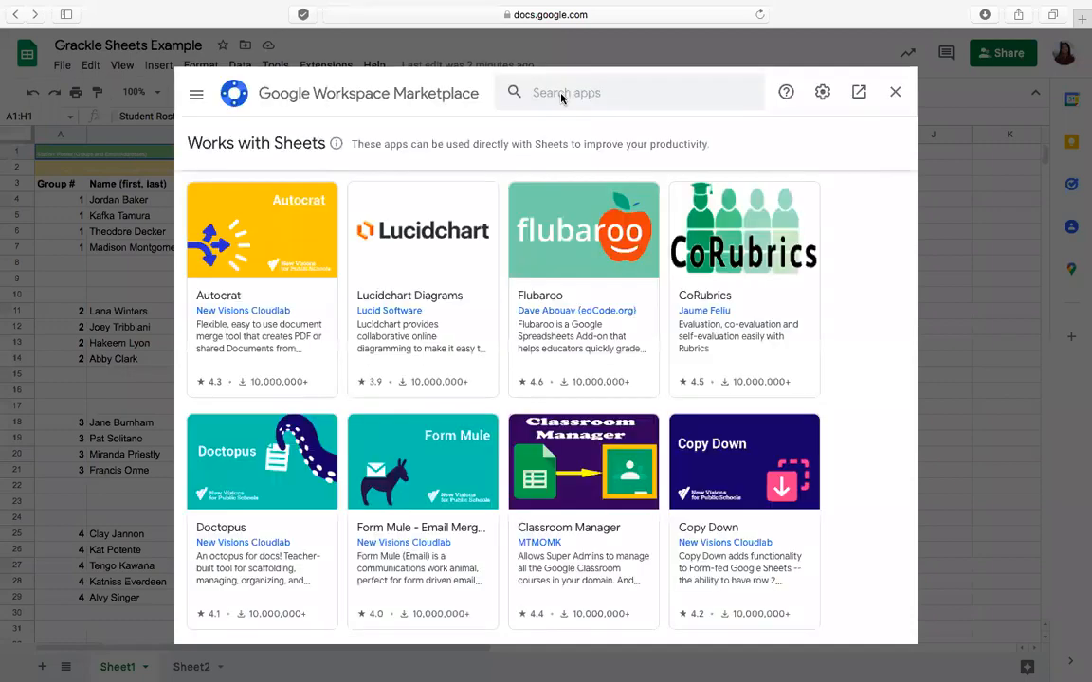
click(562, 94)
text(grackle sheets)
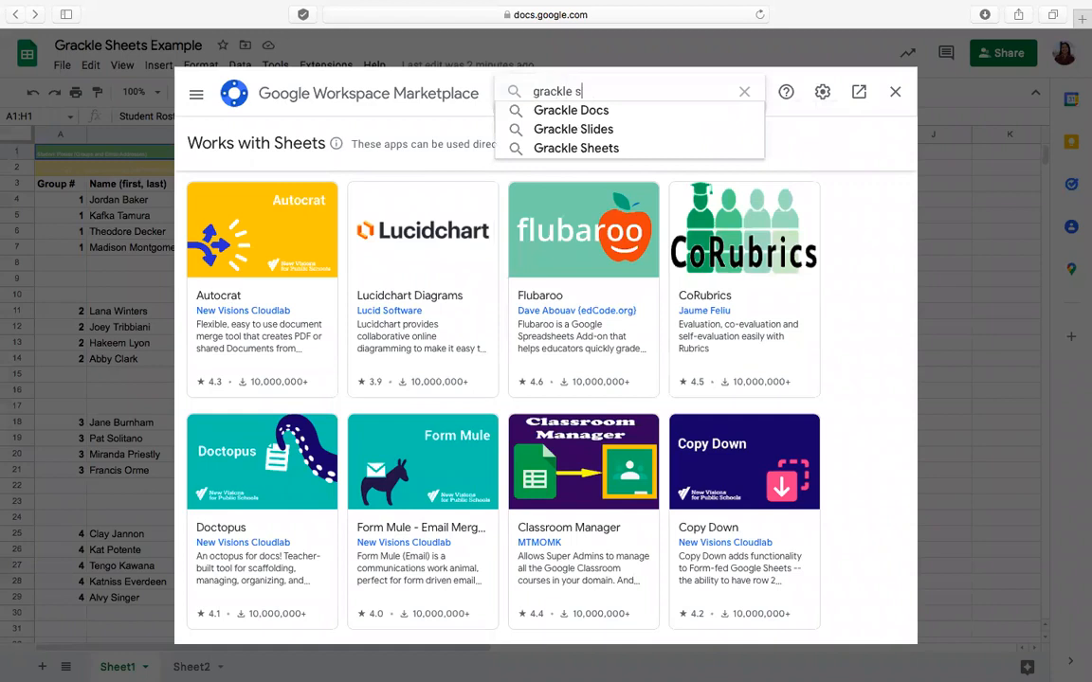
key(Return)
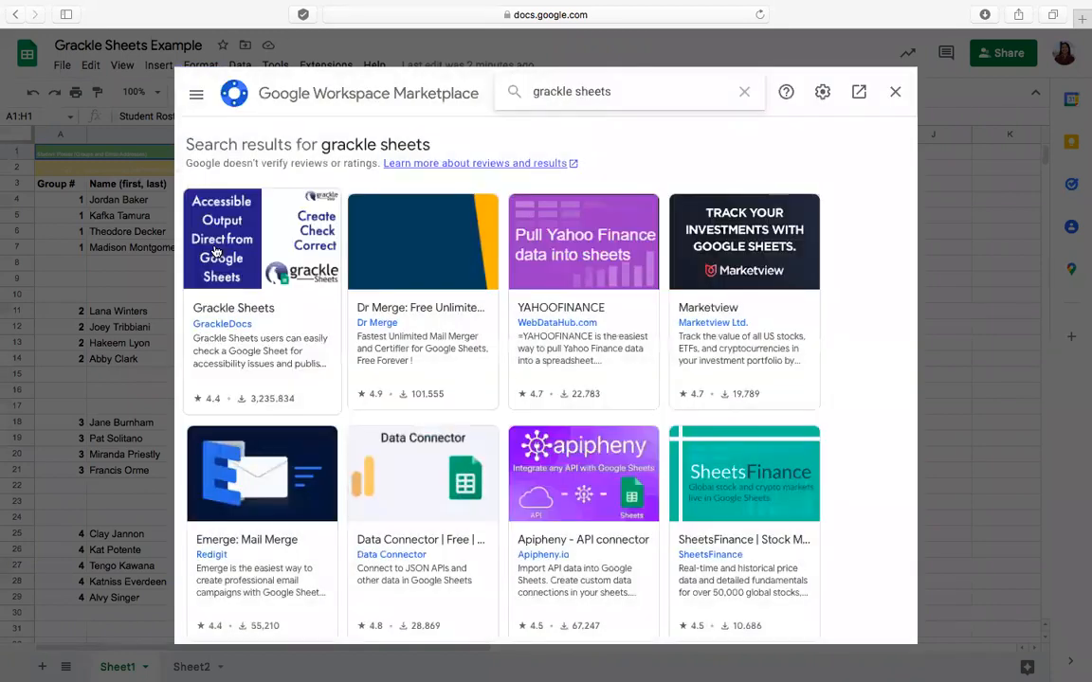
Step: Install the Grackle Sheets add-on, allow it access to the Google account, and close the Marketplace
click(216, 251)
click(813, 196)
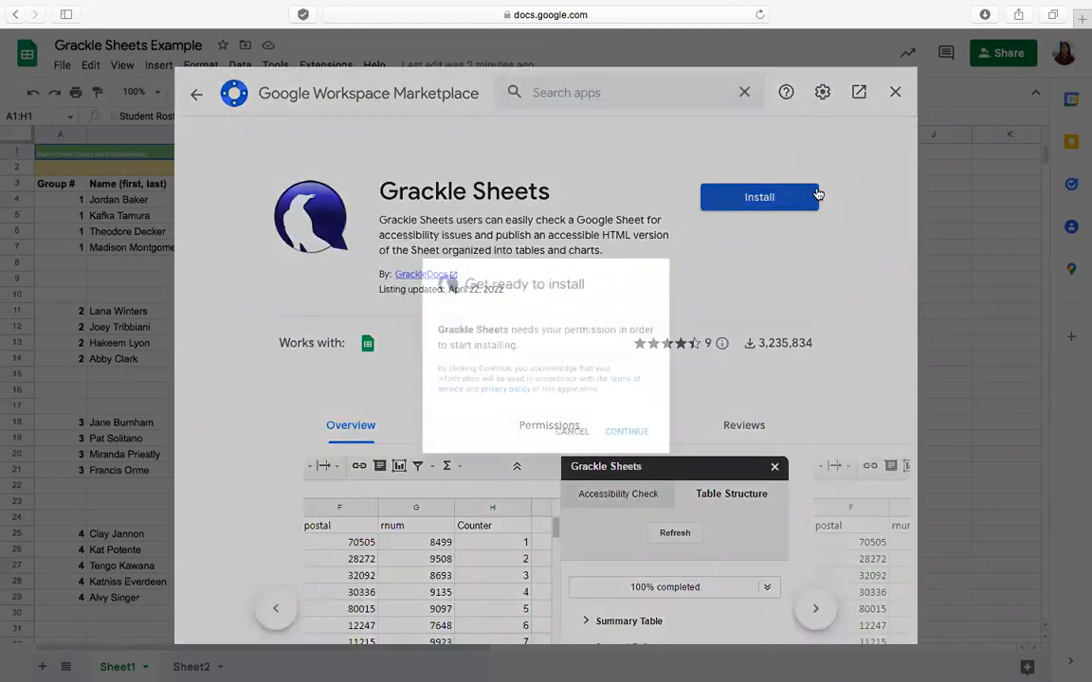
click(642, 445)
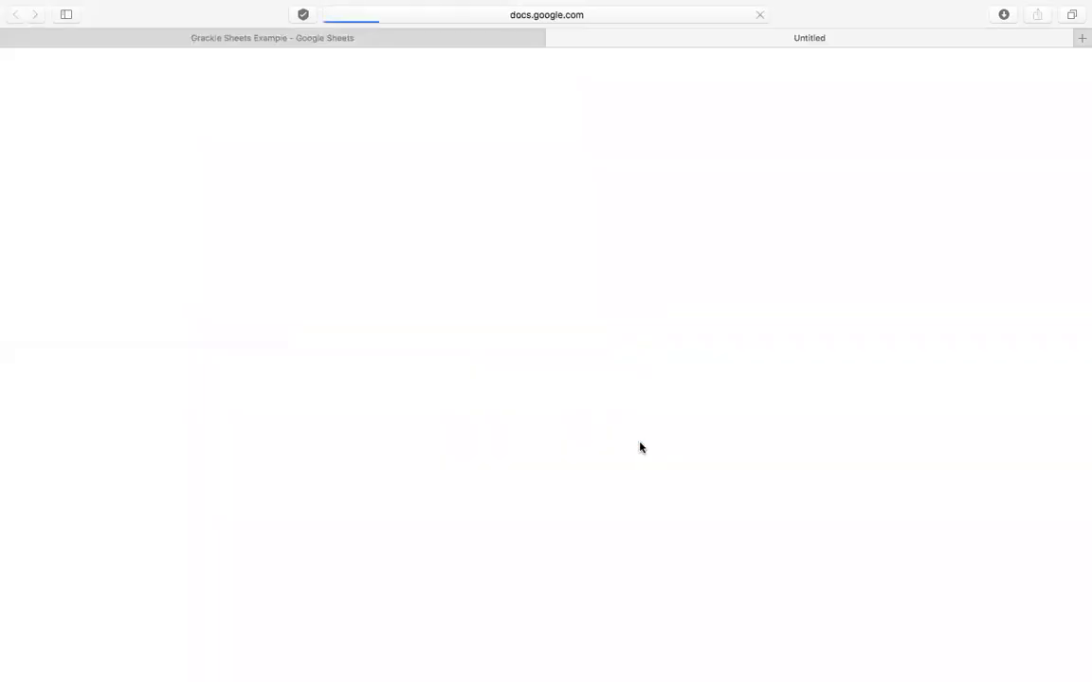
click(565, 387)
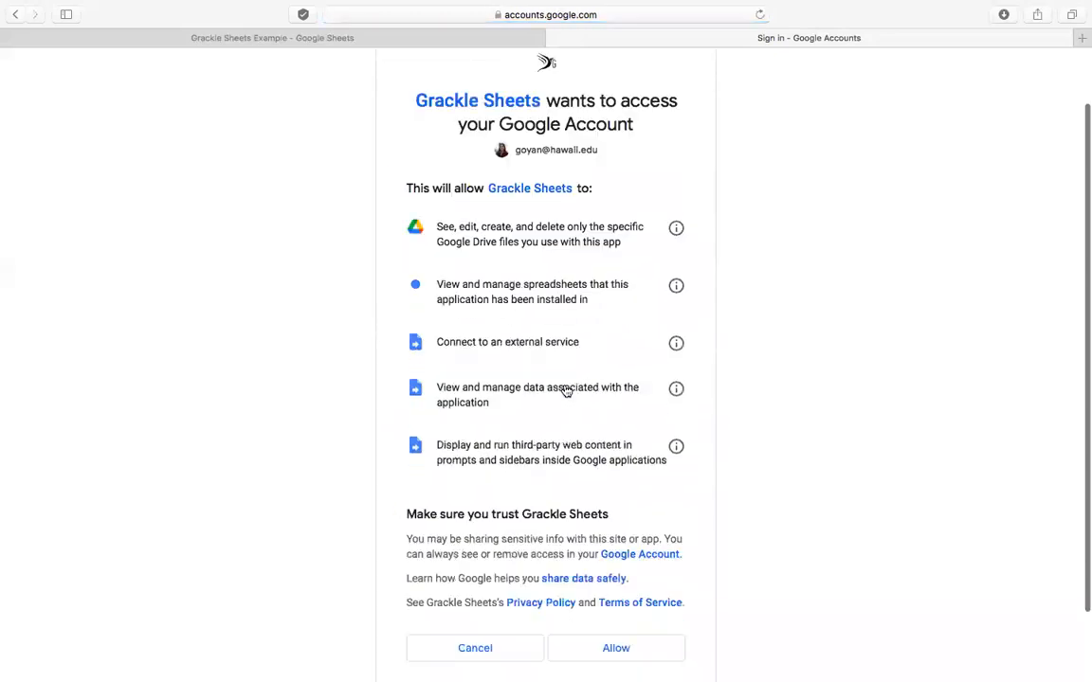
scroll(563, 389, down, 5)
click(626, 572)
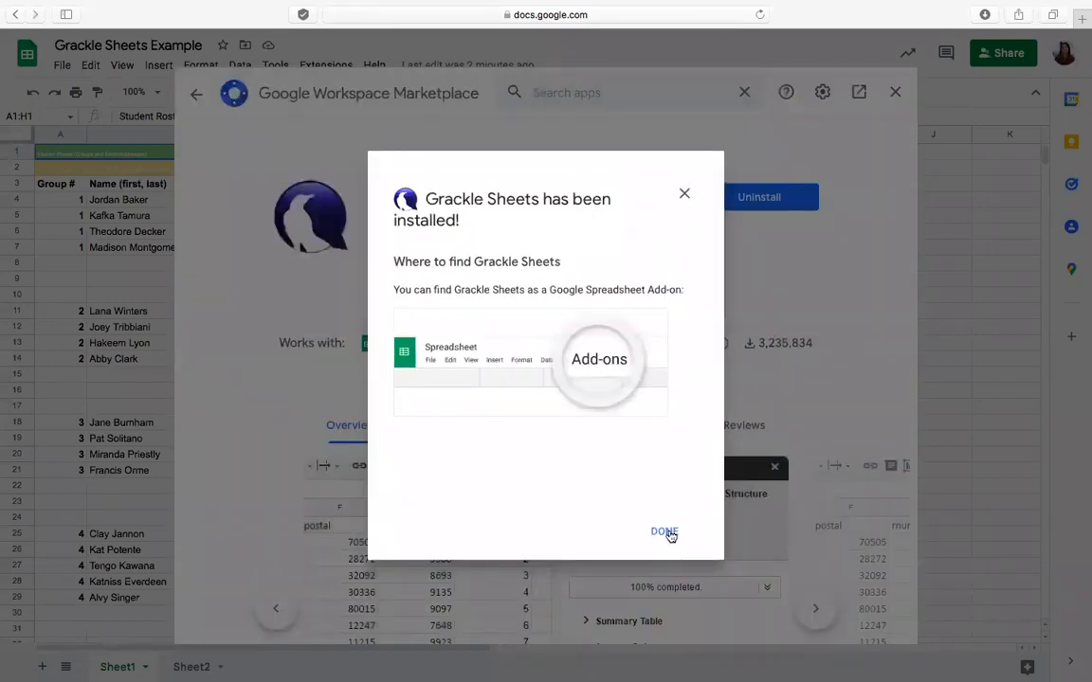
click(669, 533)
click(895, 94)
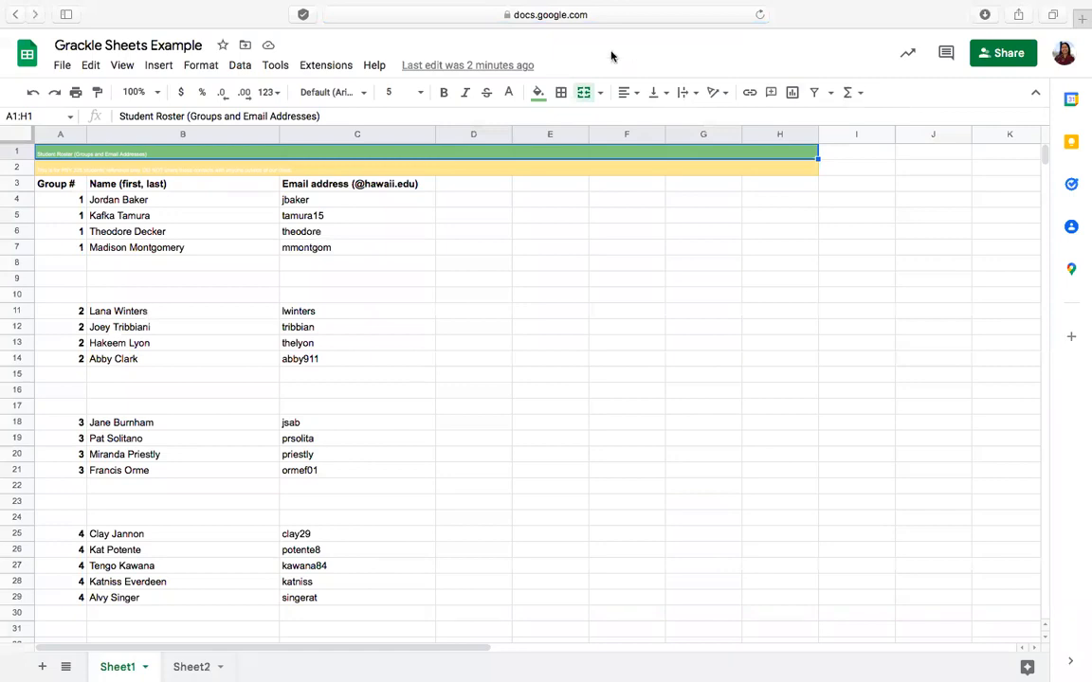
Step: Launch Grackle Sheets to run its accessibility check on the spreadsheet
click(345, 68)
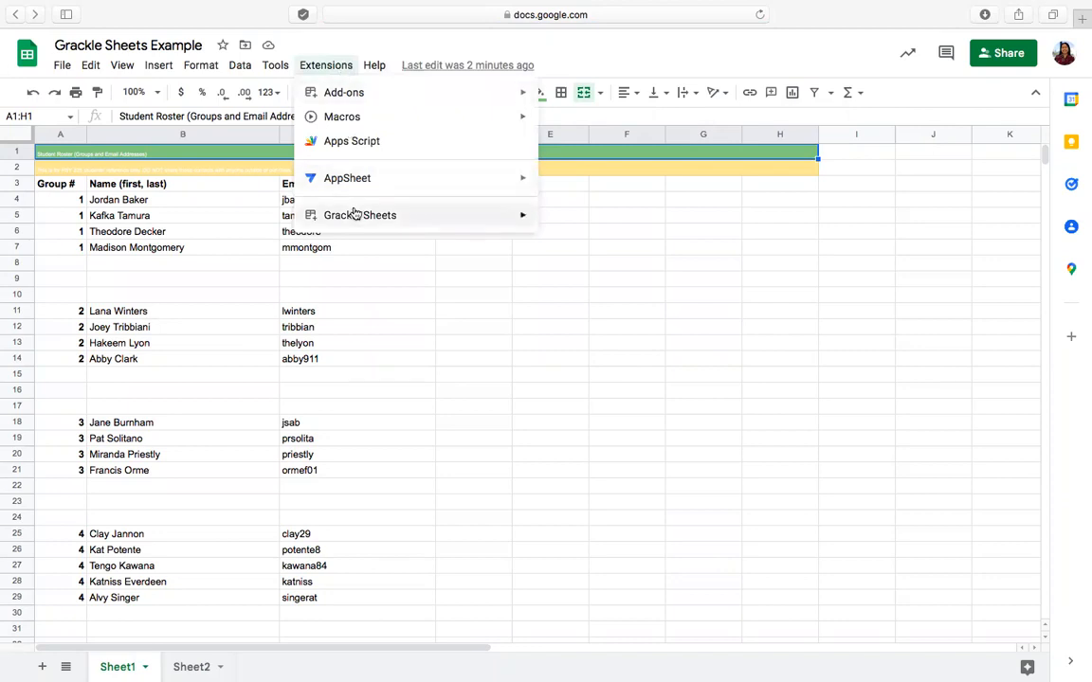
mouse_move(353, 213)
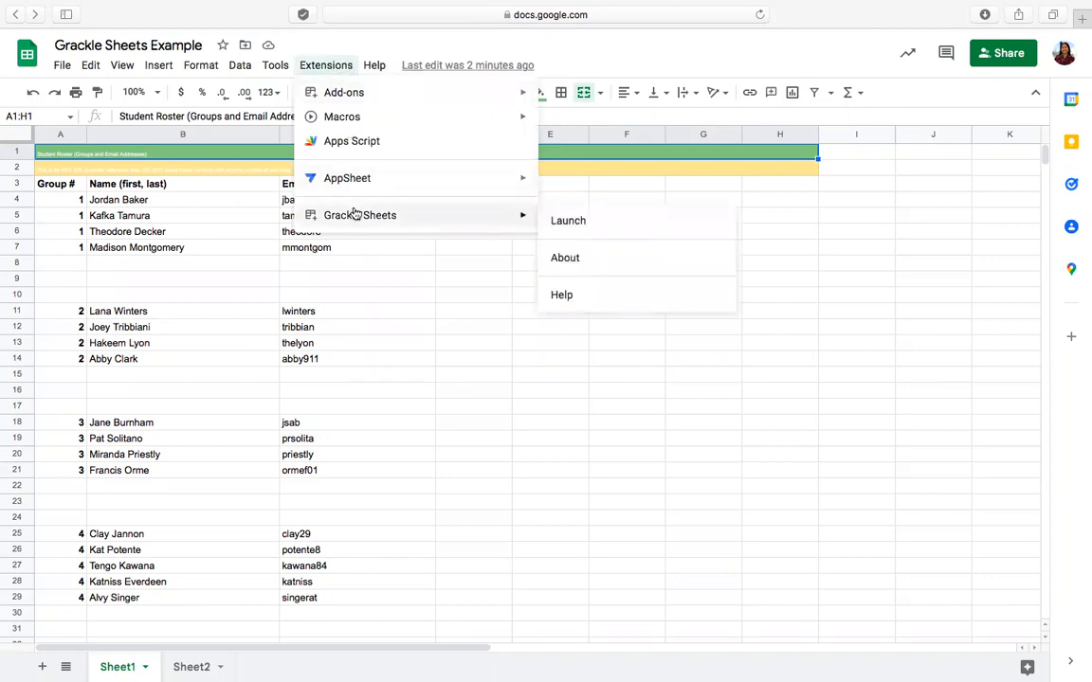
click(555, 223)
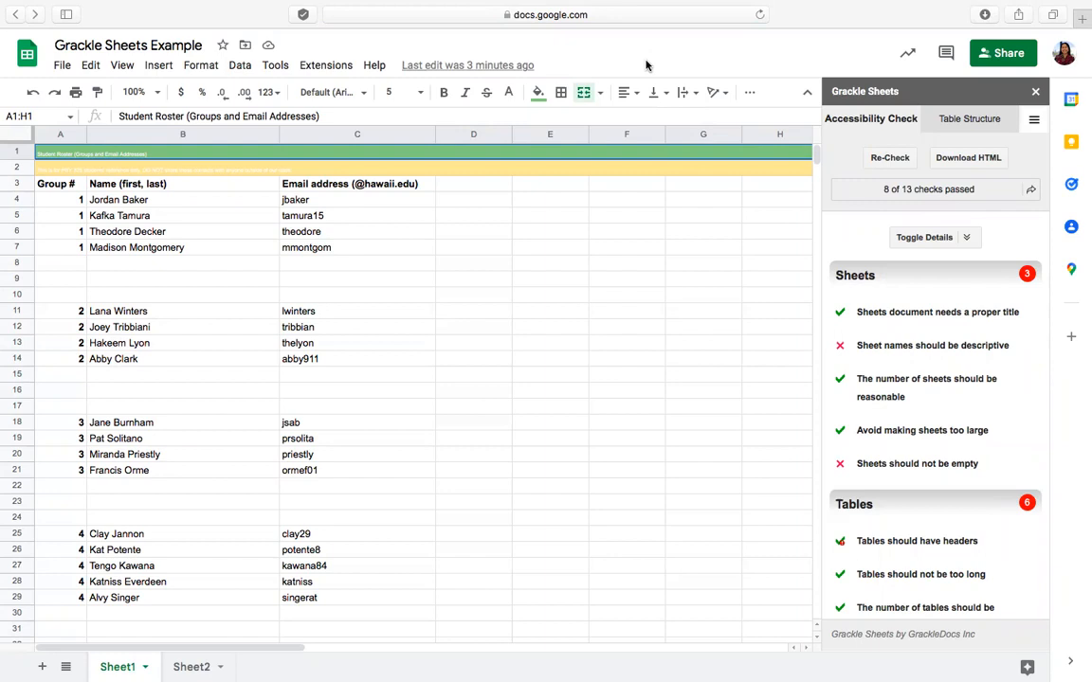
Step: Show the details of the descriptive sheet names check and rename Sheet1 as "Roster (names and emails)"
click(900, 348)
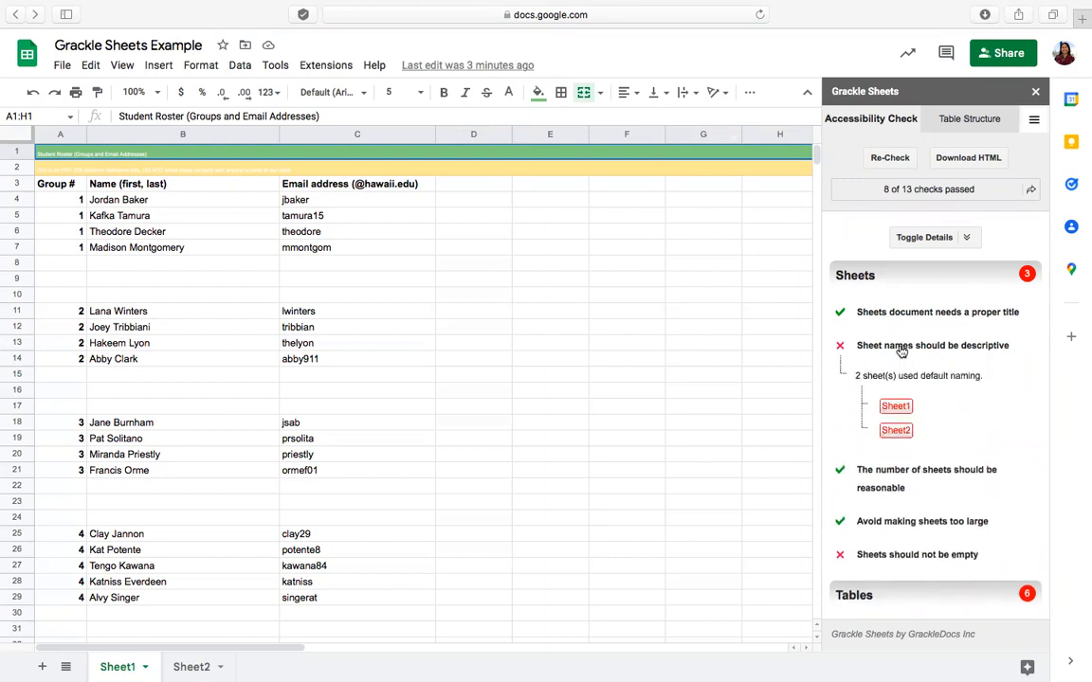
right_click(121, 668)
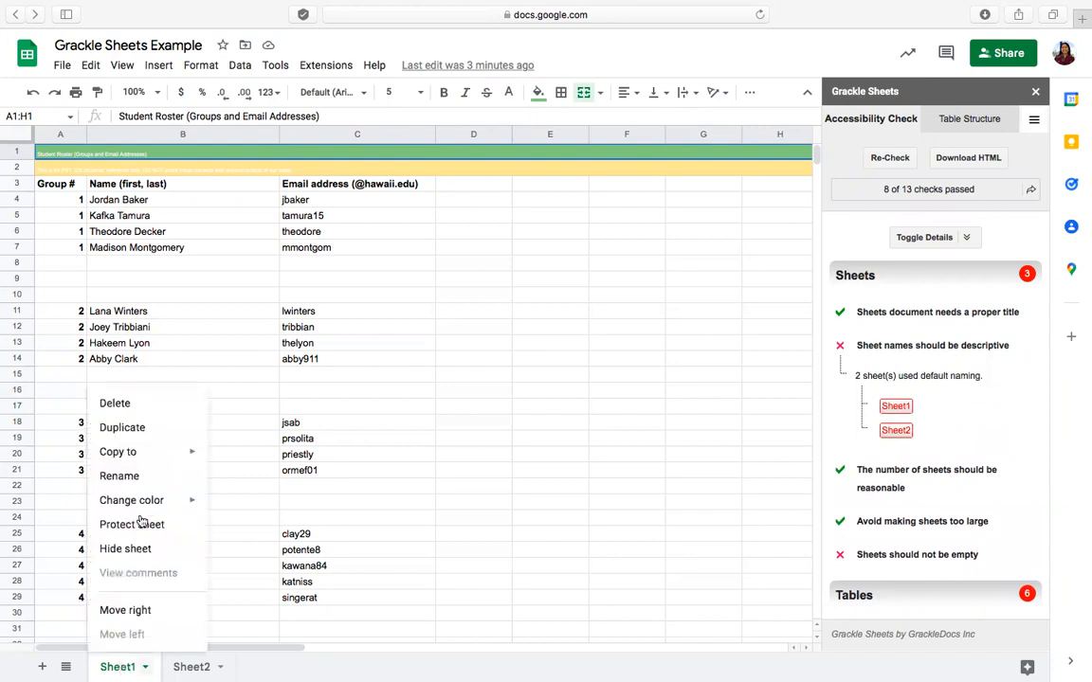
click(144, 545)
key(BackSpace)
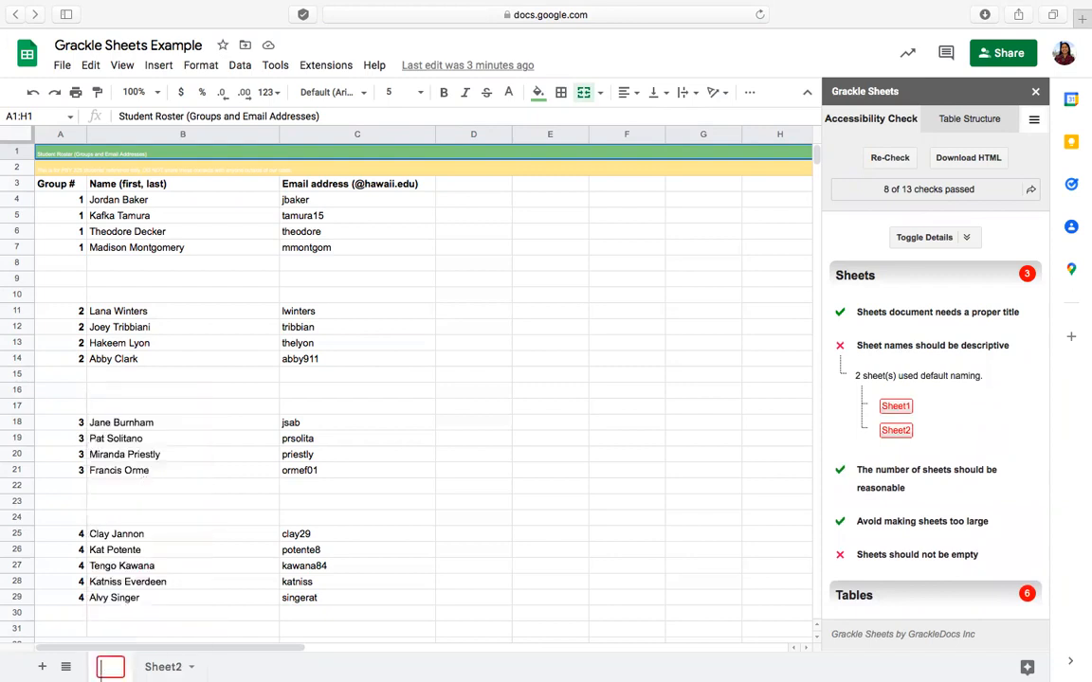
text(Roster)
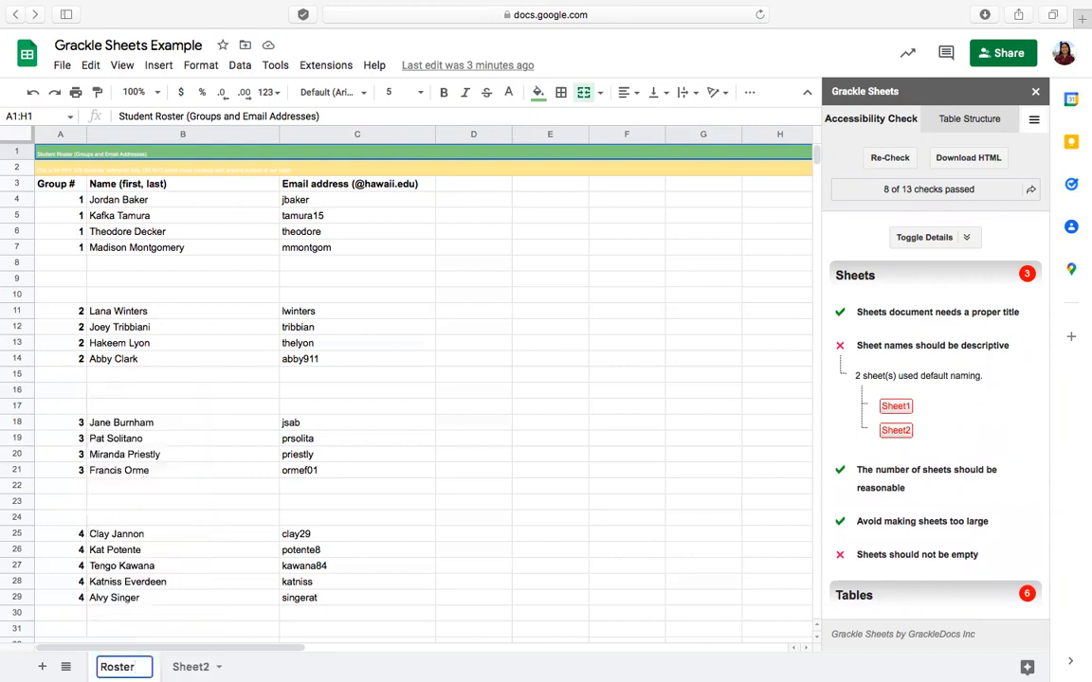
text( (names )
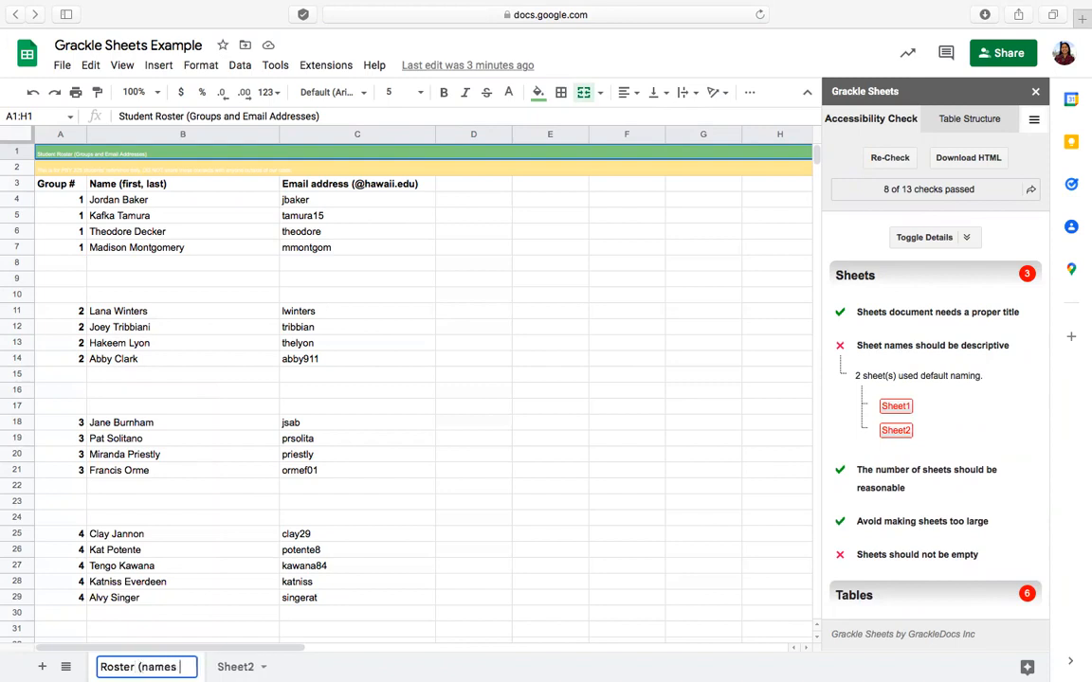
text(and emails))
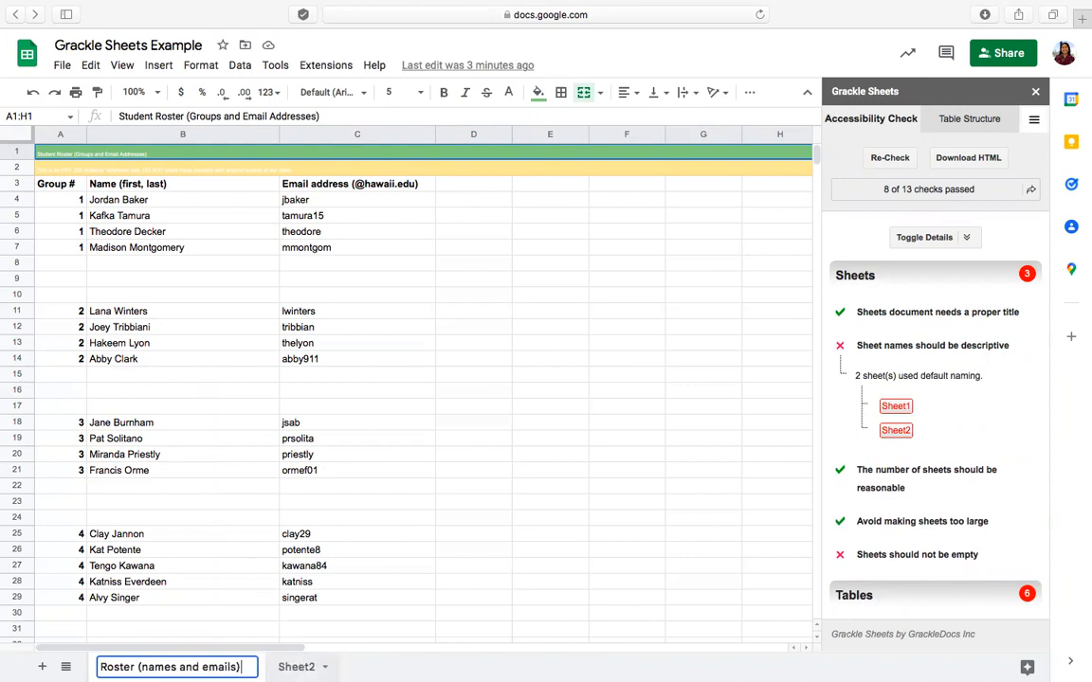
click(365, 616)
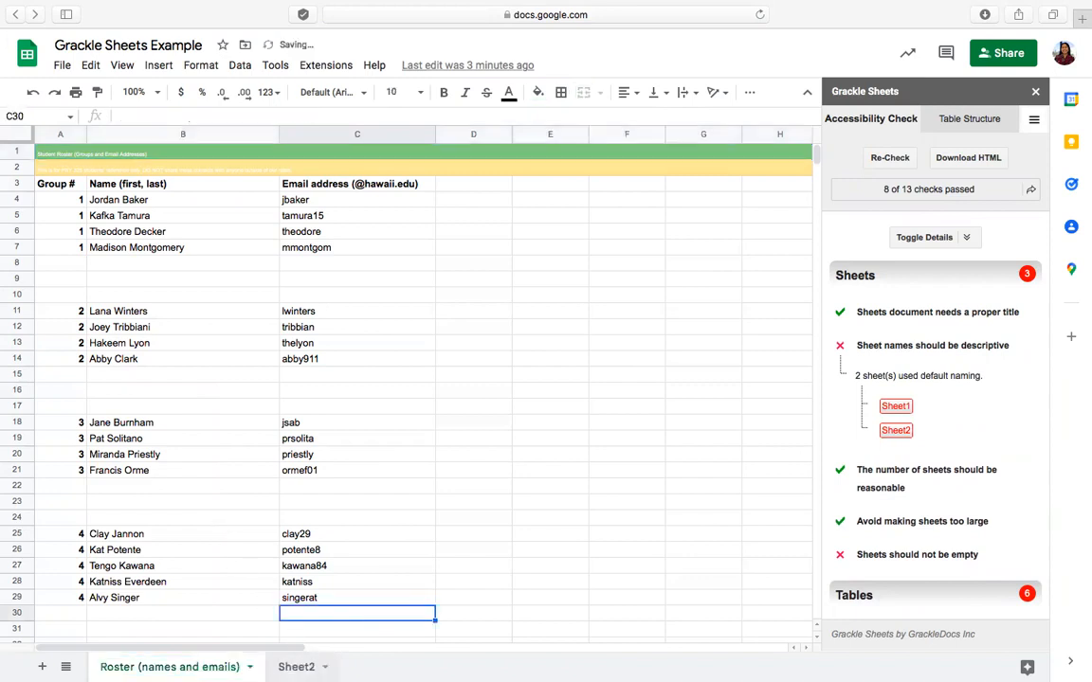
Step: Rename Sheet2 as "Mid-Term Essay Topics"
right_click(289, 666)
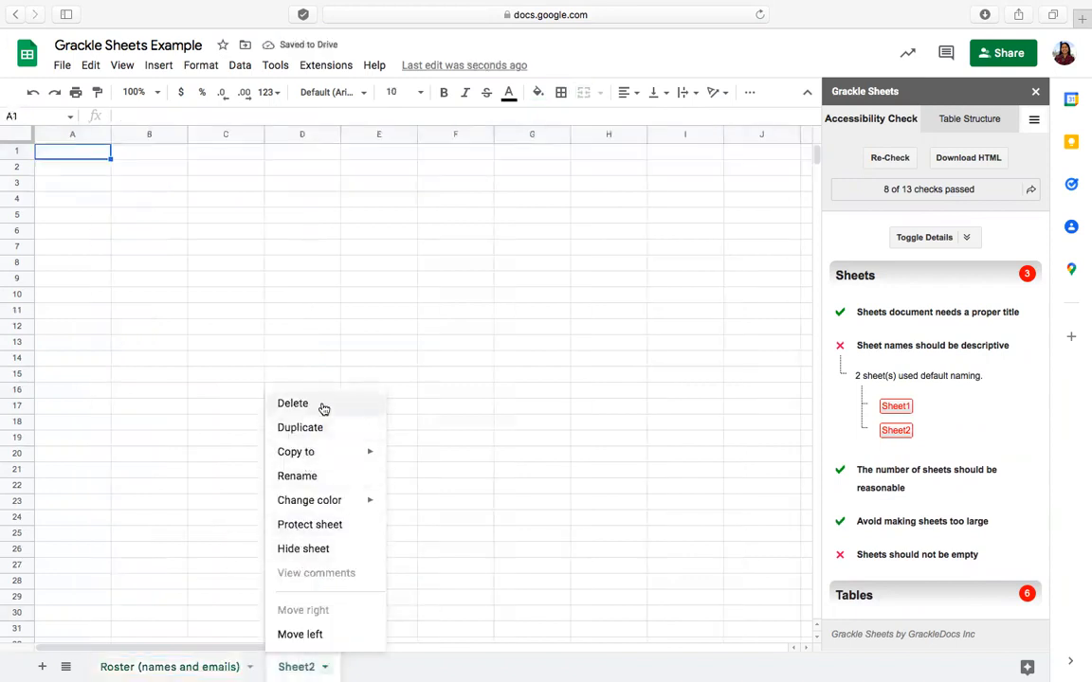
click(315, 476)
key(BackSpace)
text(Mid-Term Essay Topics)
key(Return)
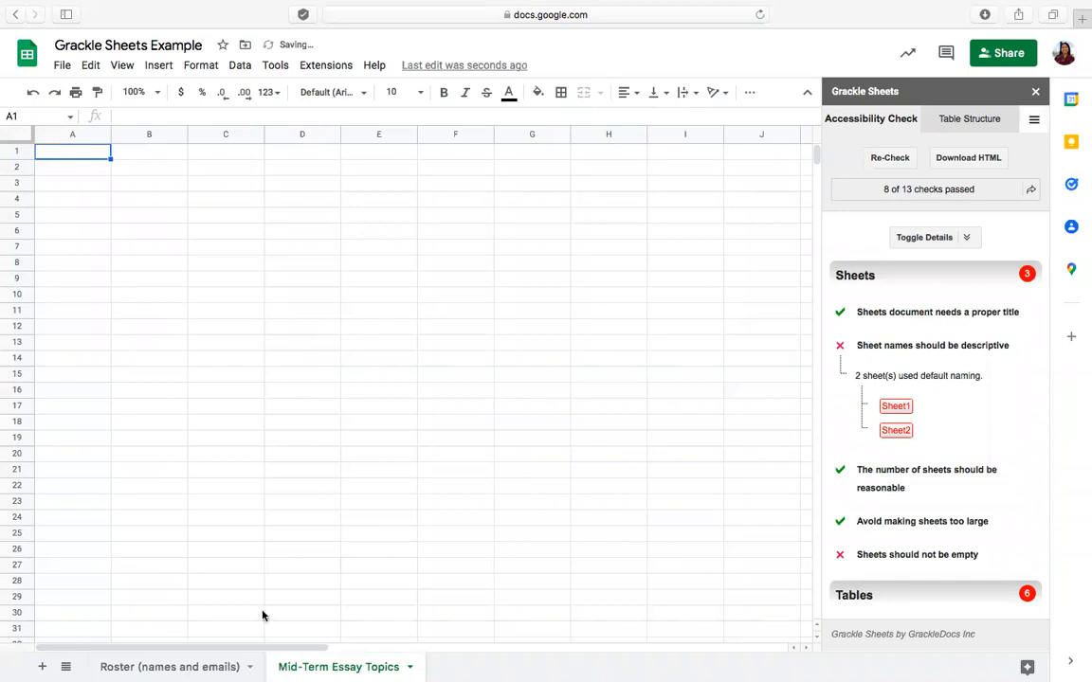
Step: Show the details of the empty sheets check and enter "Mid-Term Essay Topics" in cell A1 of the Mid-Term Essay Topics sheet
click(170, 667)
scroll(901, 371, down, 2)
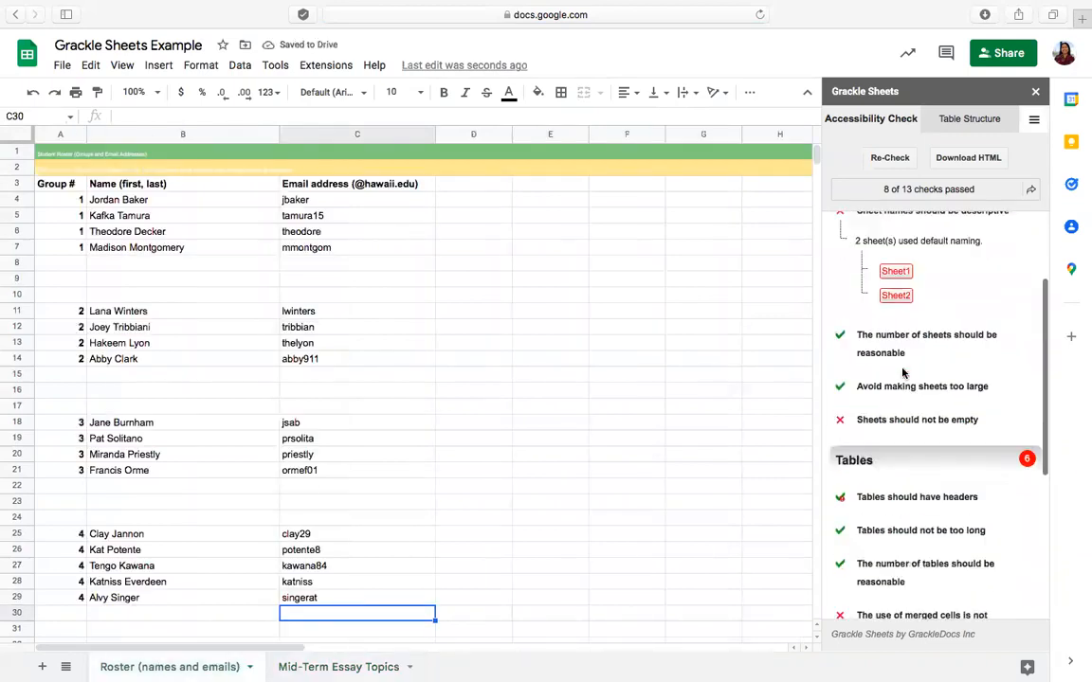
click(917, 364)
click(345, 667)
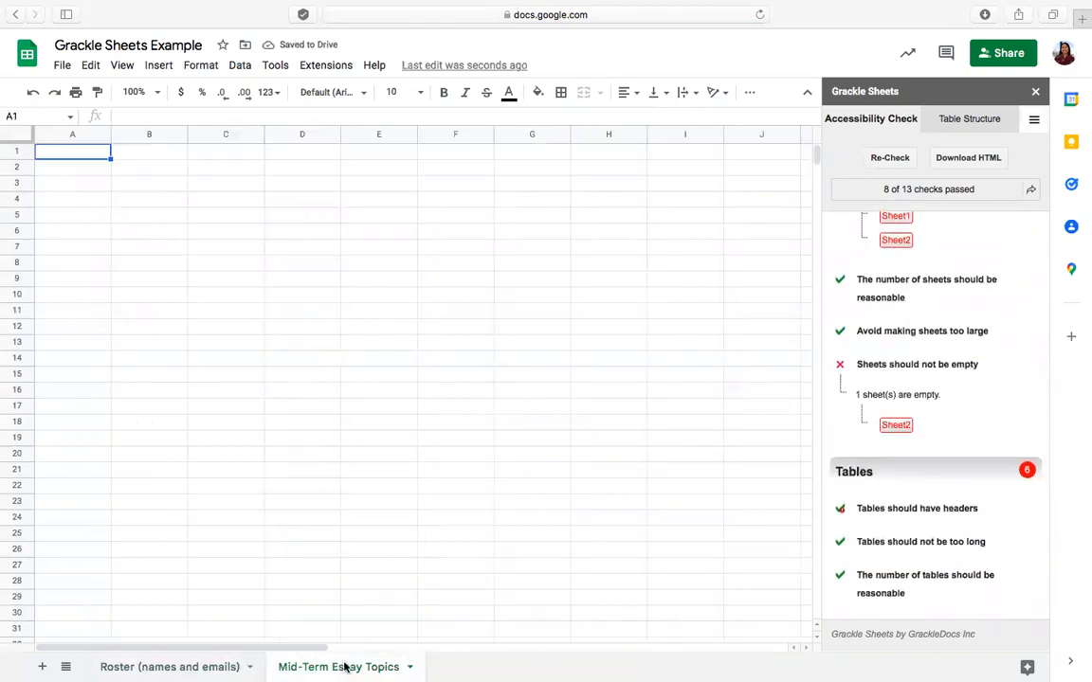
text(Midt)
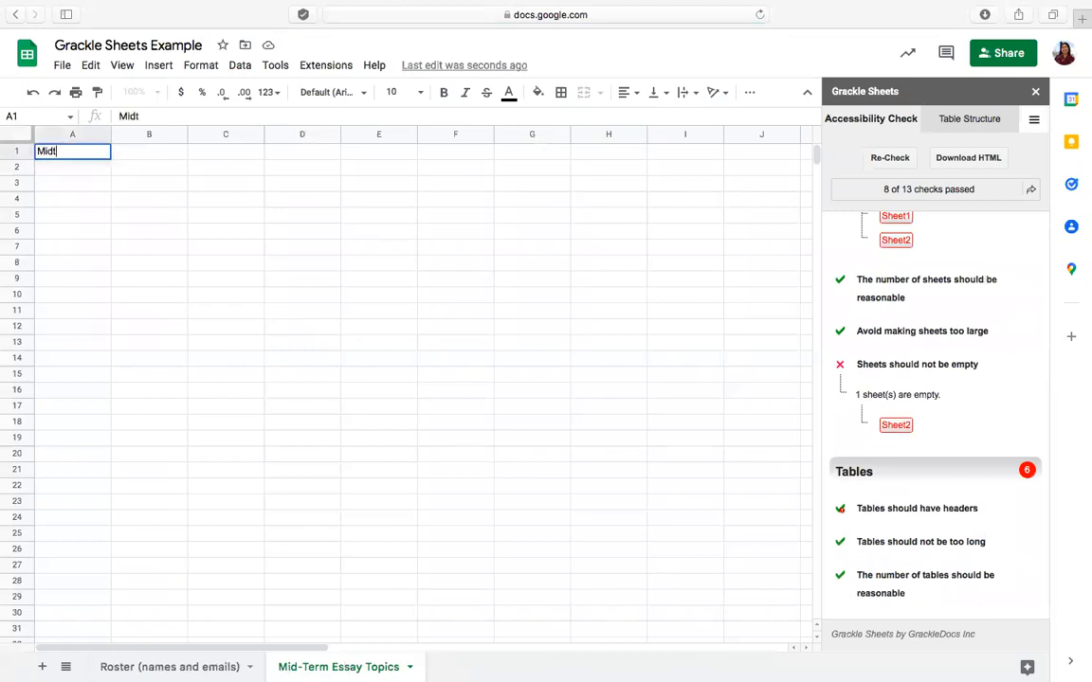
key(BackSpace)
text(-Term Es)
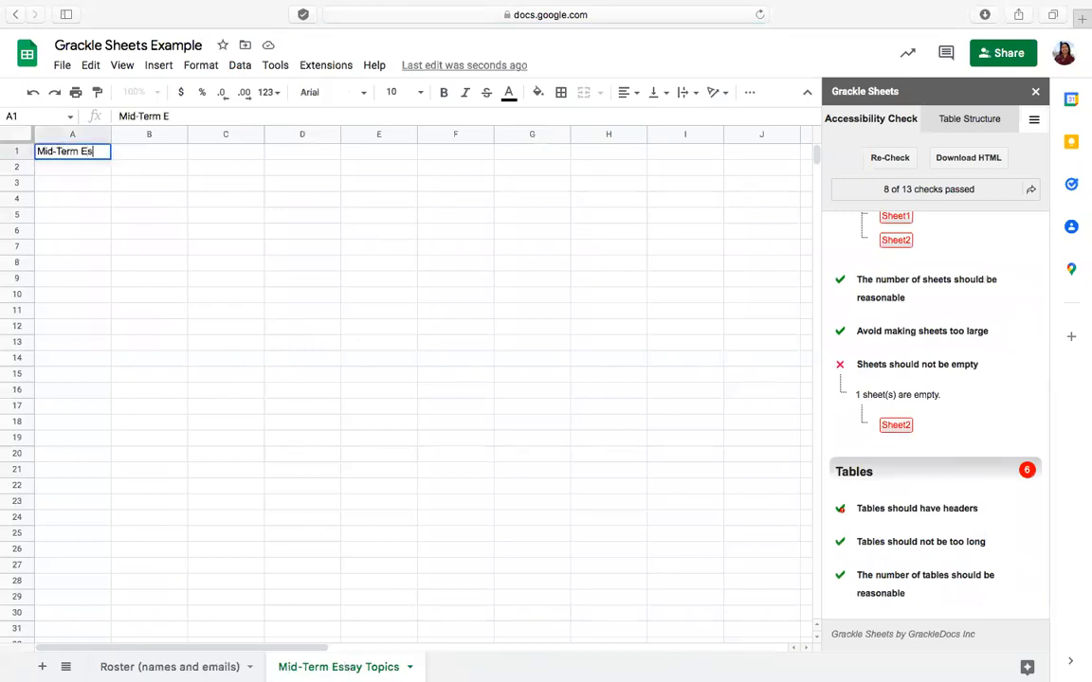
text(say Topics)
key(Return)
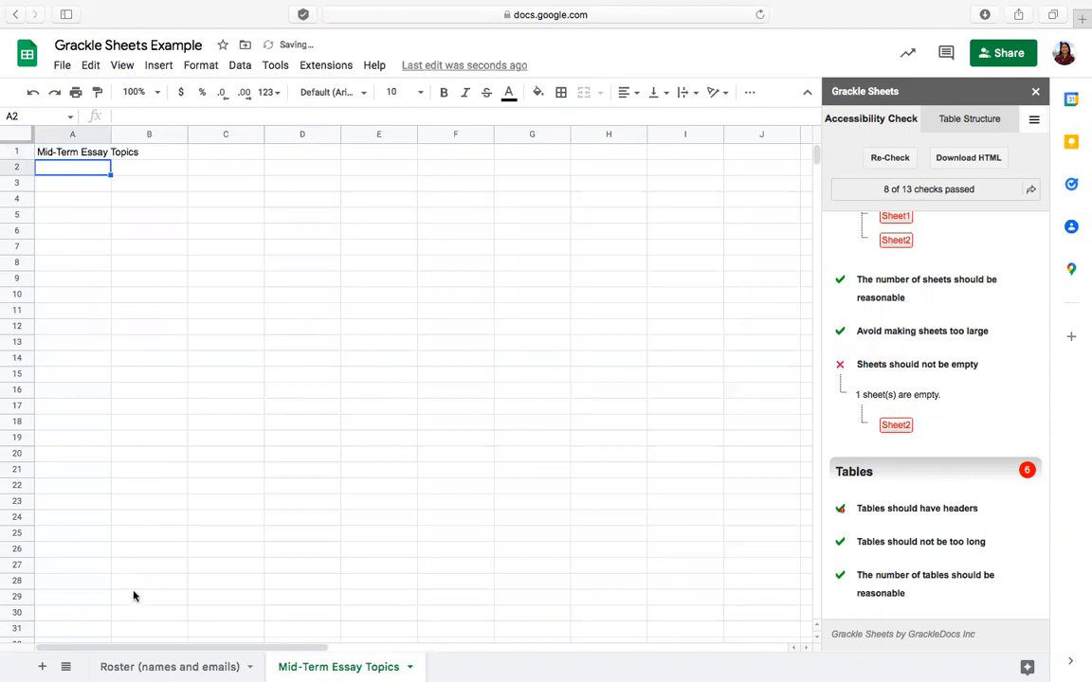
Step: Show the details of the merged cells check and unmerge ranges A1:H1 and A2:H2 on the roster sheet
click(171, 667)
scroll(982, 329, down, 4)
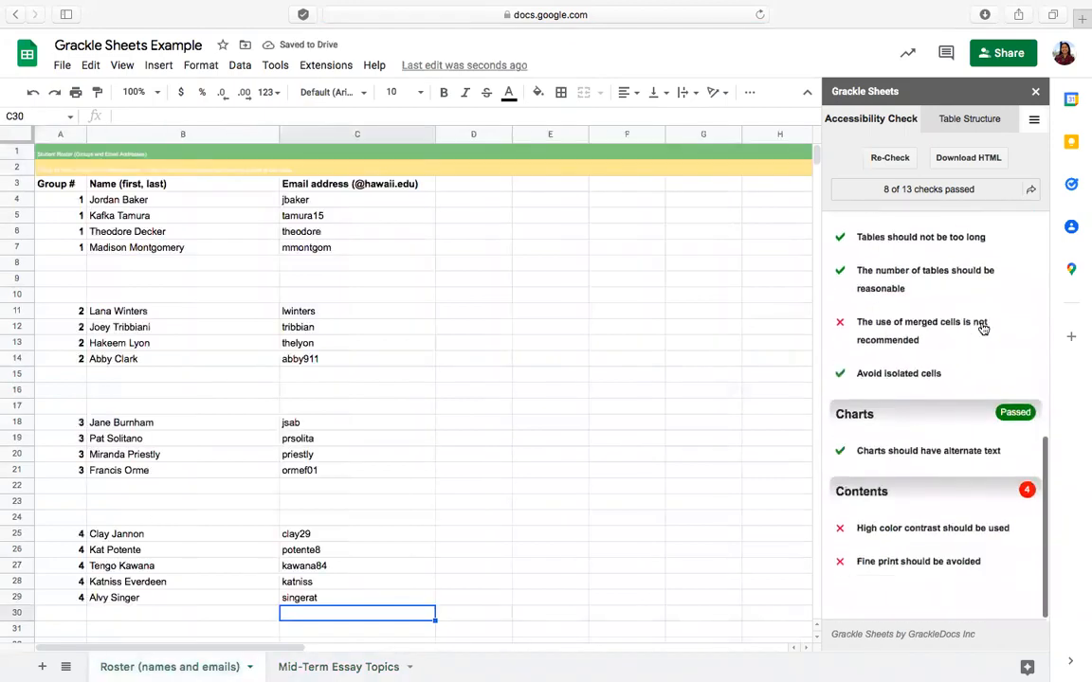
click(983, 328)
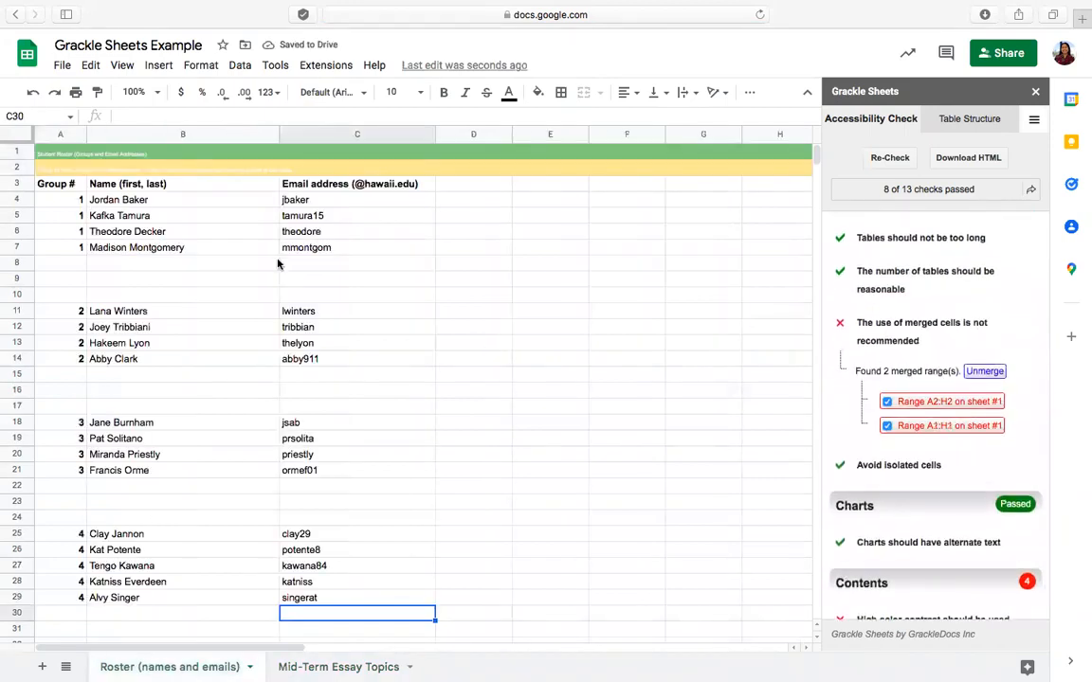
click(64, 154)
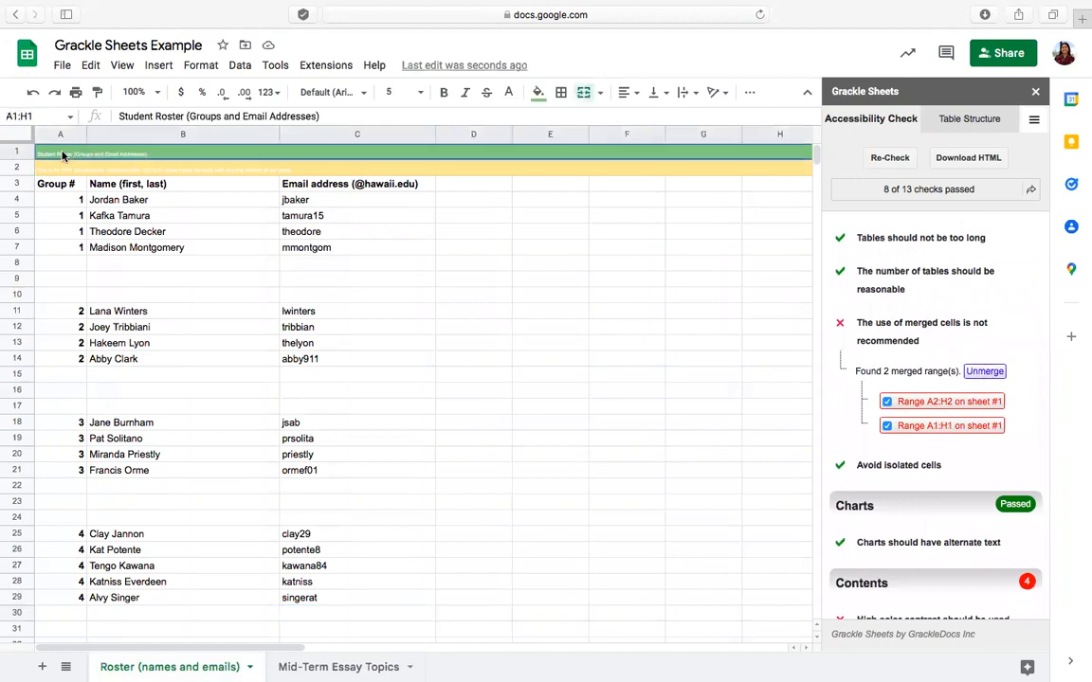
click(585, 95)
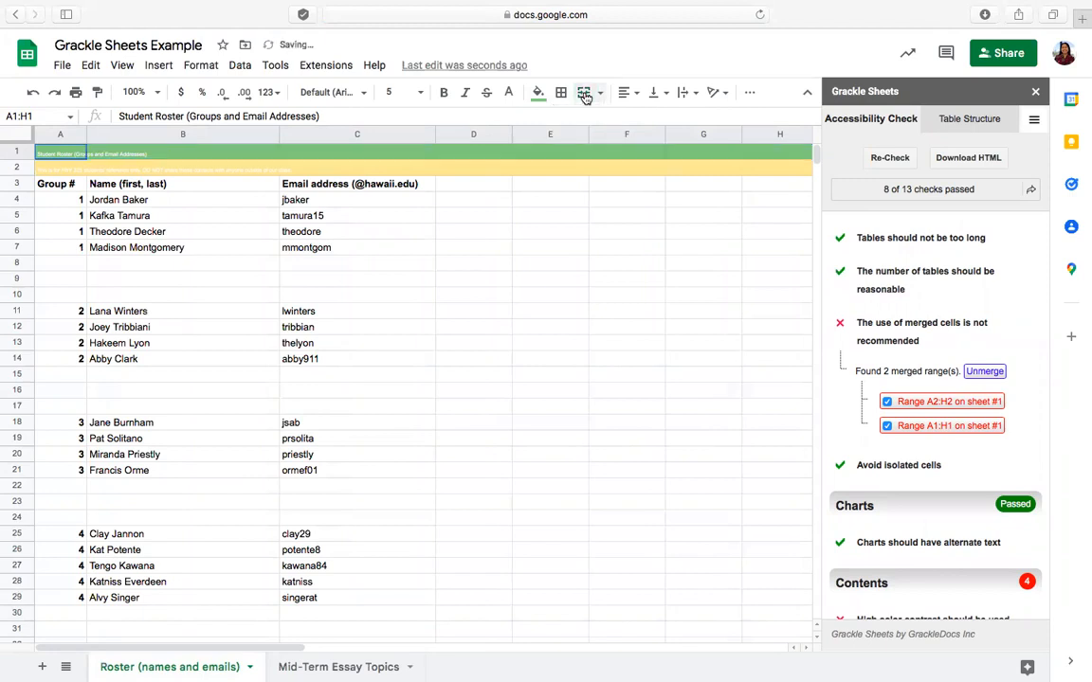
click(57, 172)
click(585, 94)
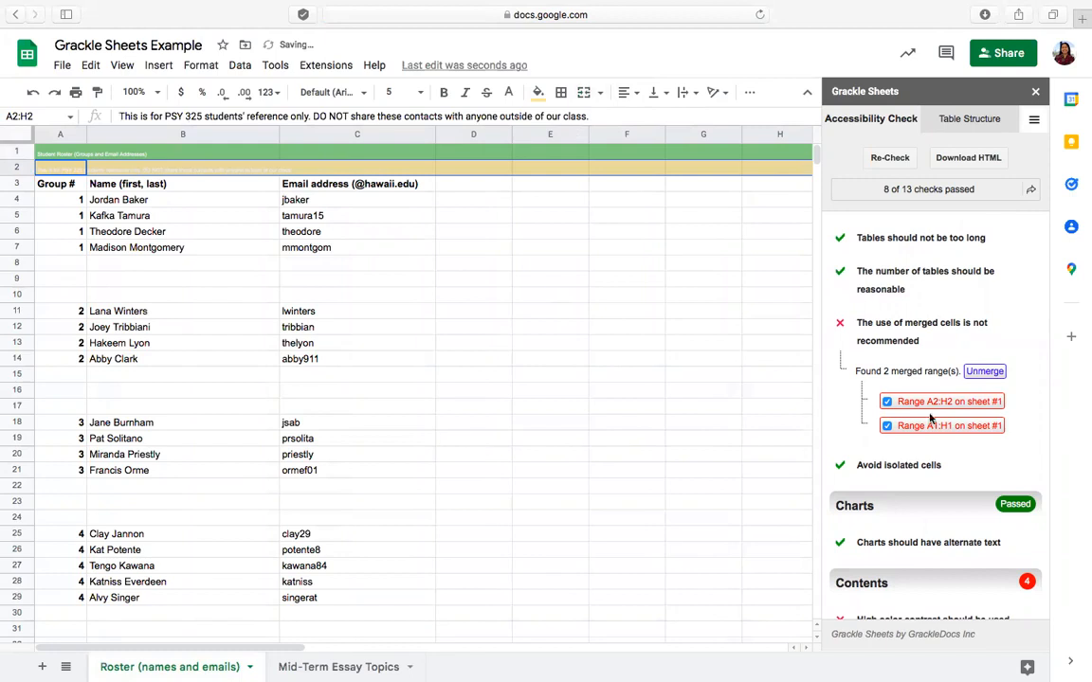
Step: Show the details of the high color contrast check and set the text color of the title in cell A1 to black
scroll(928, 417, down, 2)
click(933, 531)
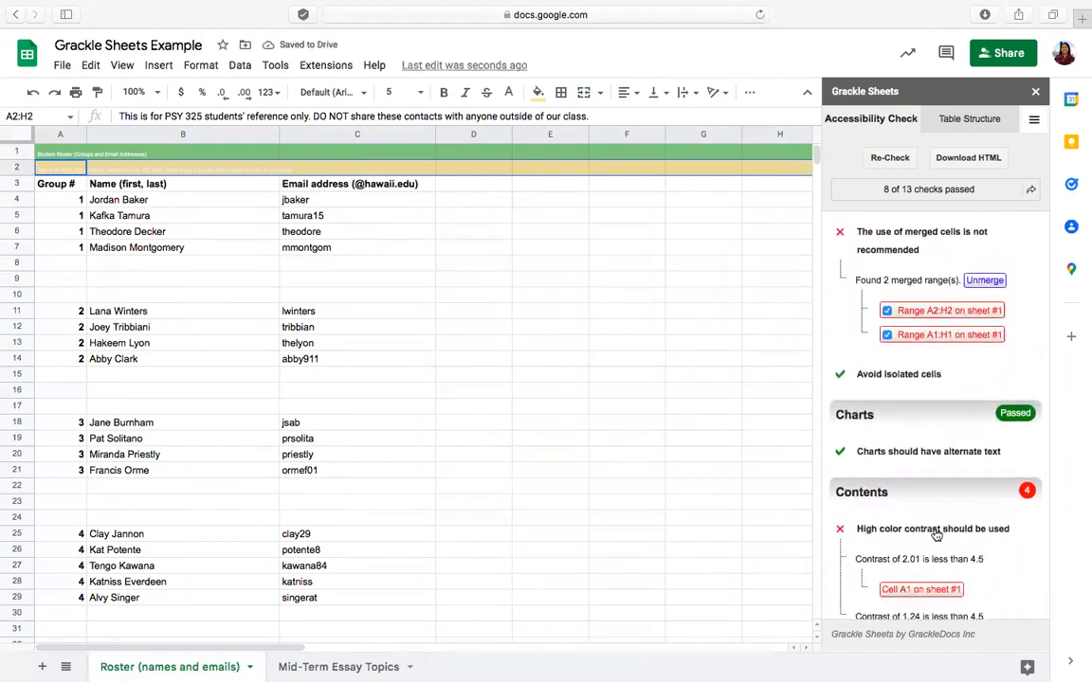
click(55, 152)
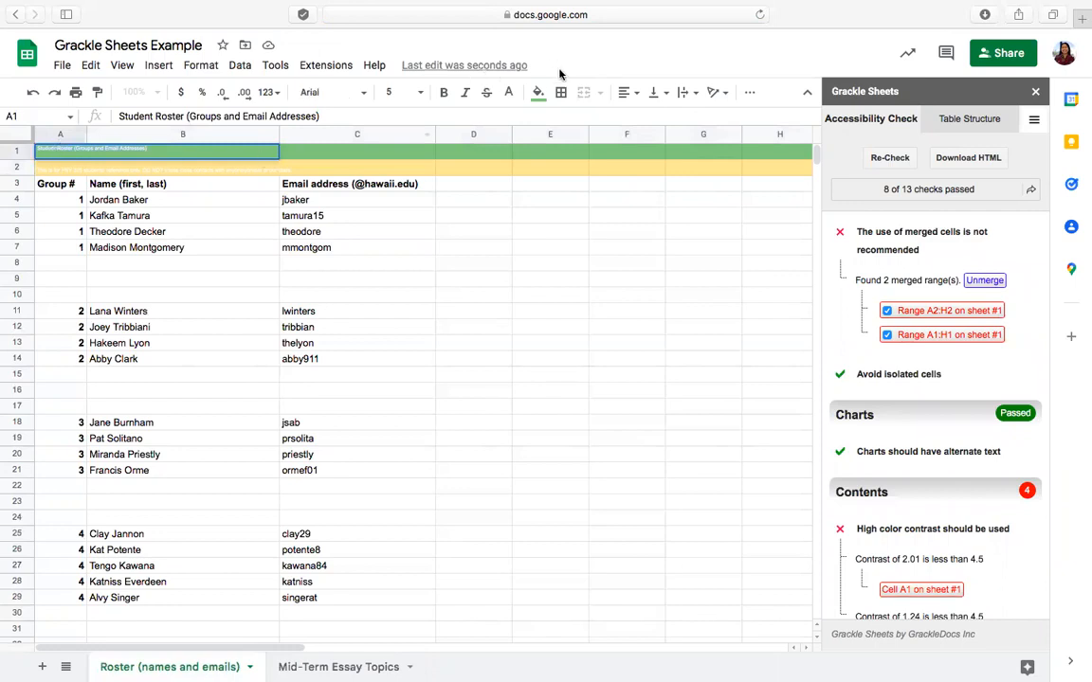
click(507, 96)
click(463, 143)
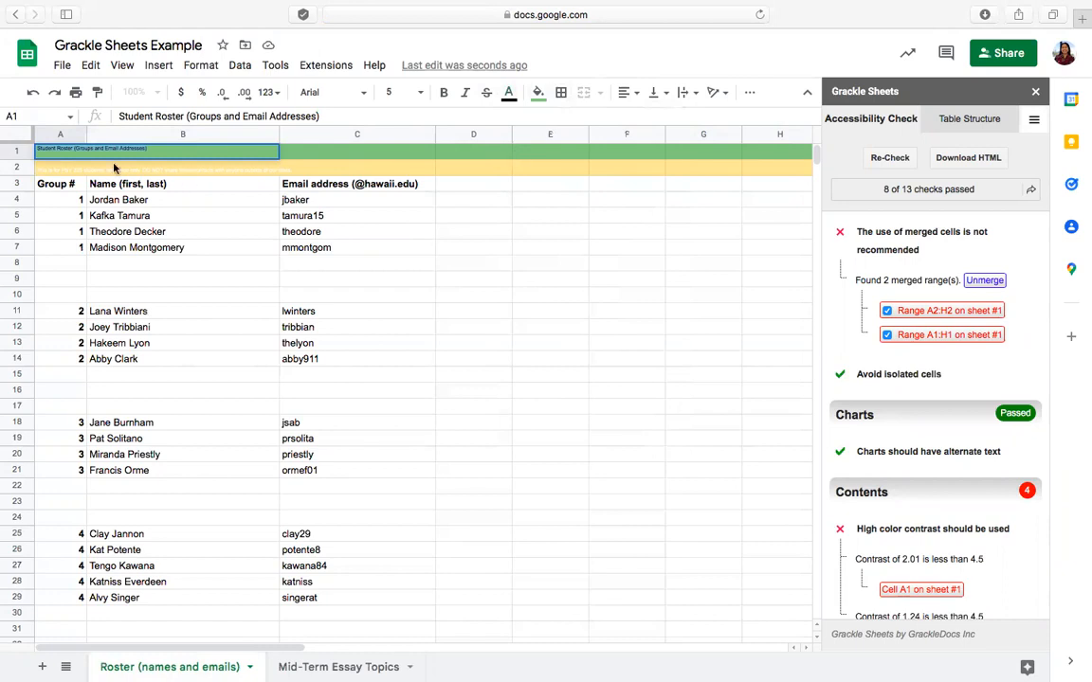
Step: Set the text color of the note in cell A2 on the roster sheet to black
click(63, 171)
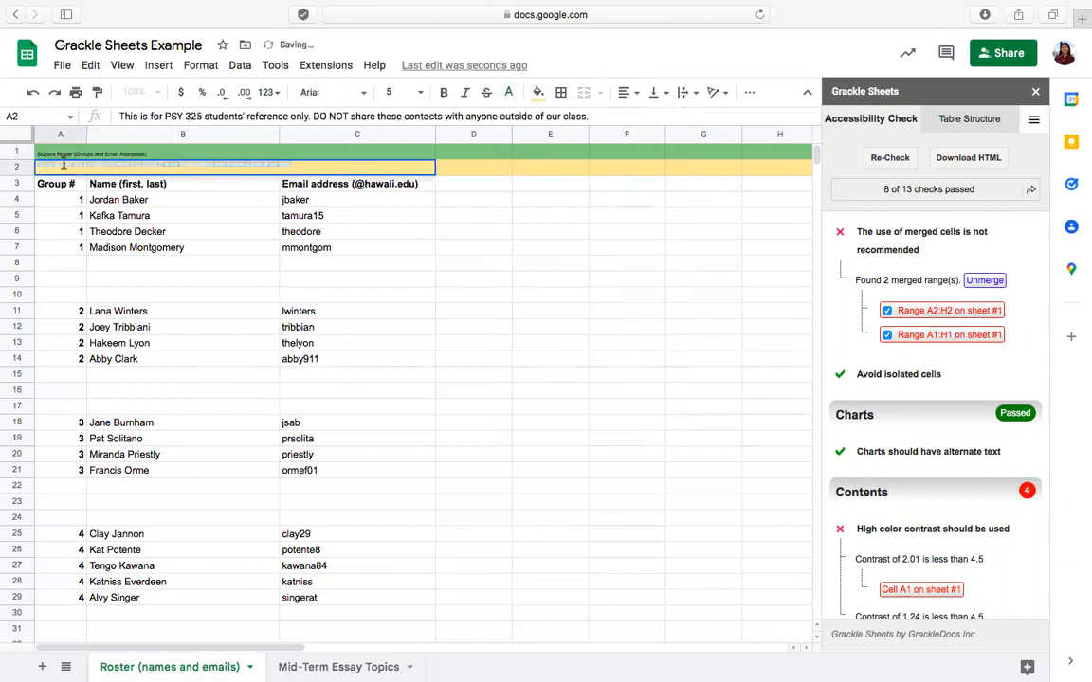
click(537, 93)
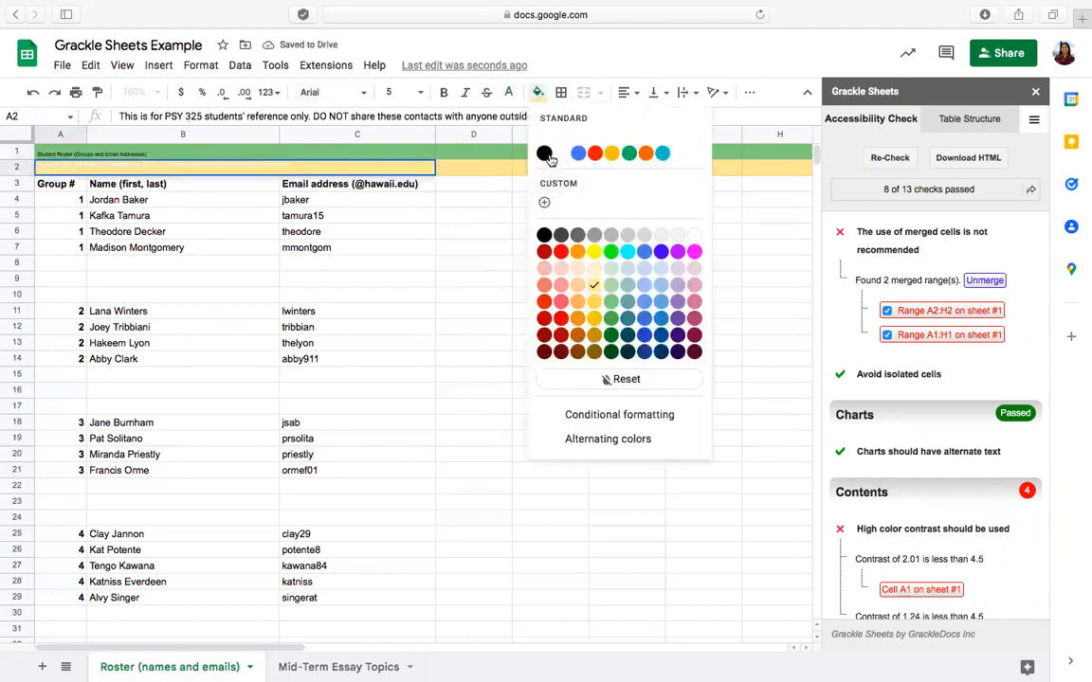
click(508, 92)
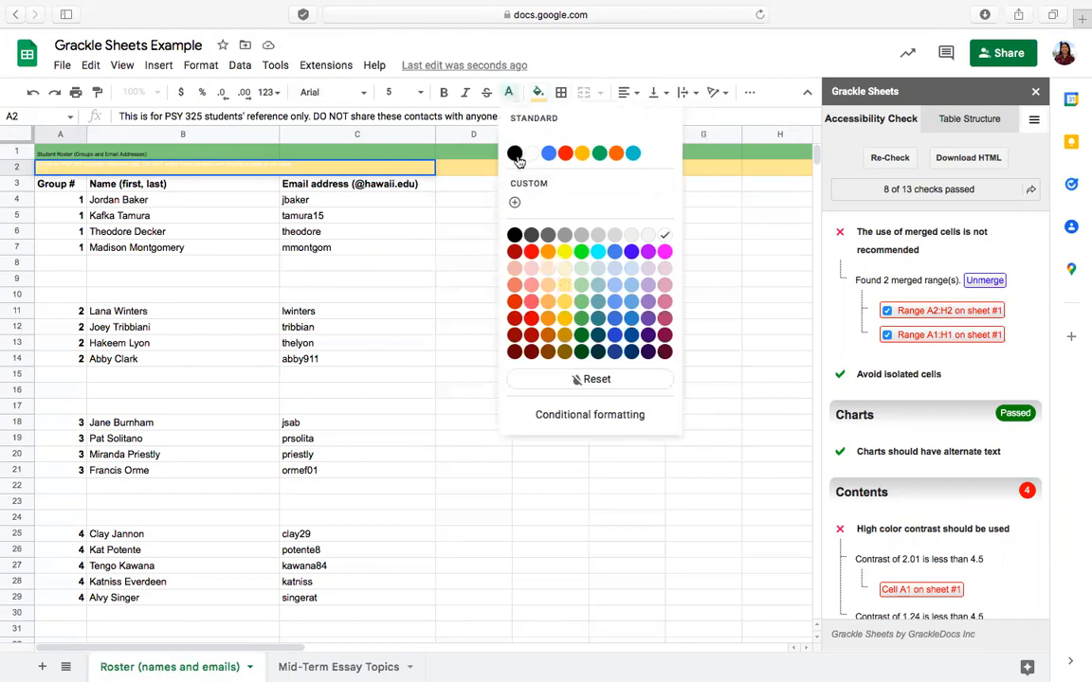
click(517, 153)
click(482, 187)
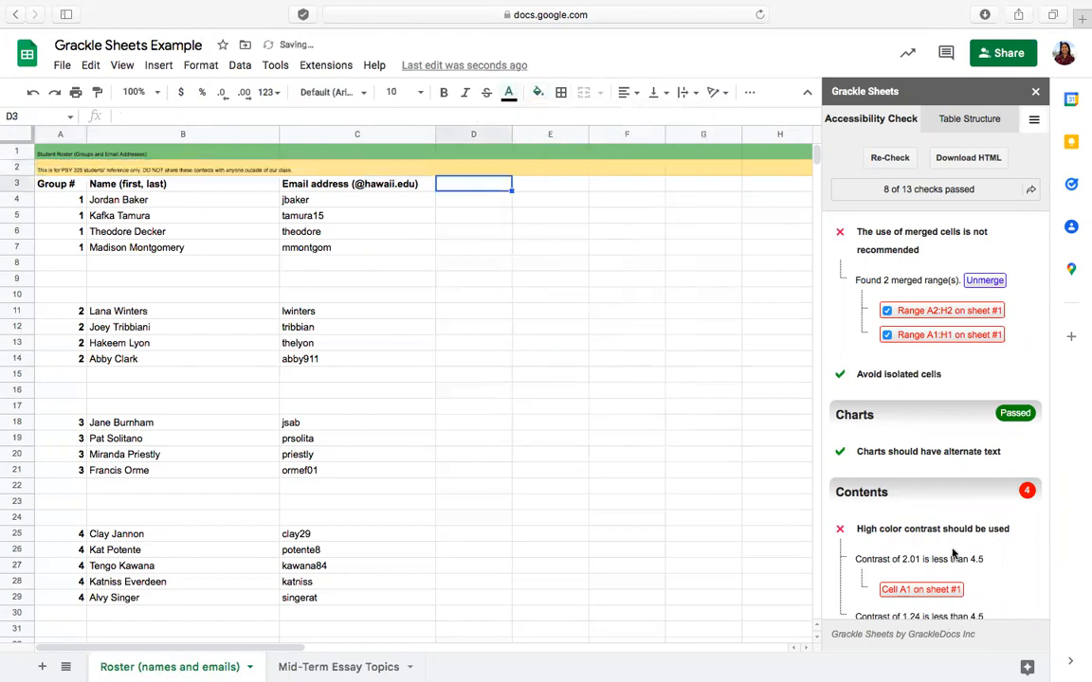
Step: Show the details of the fine print check and set the font size of cells A1:A2 to 12
scroll(967, 460, down, 3)
click(849, 559)
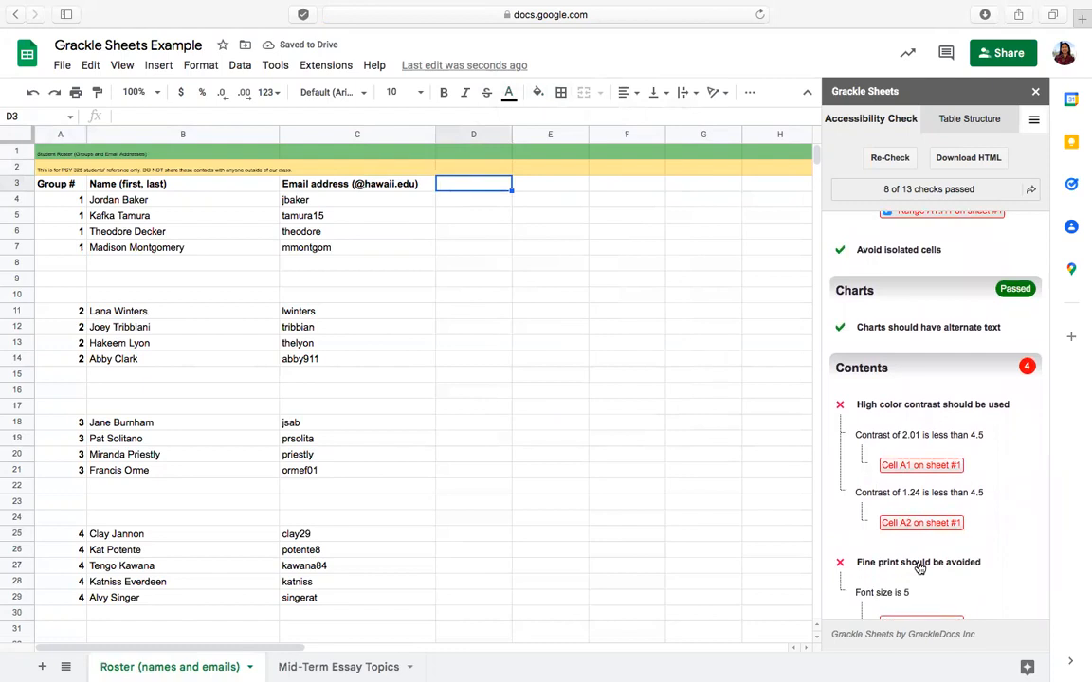
scroll(962, 576, down, 2)
click(120, 153)
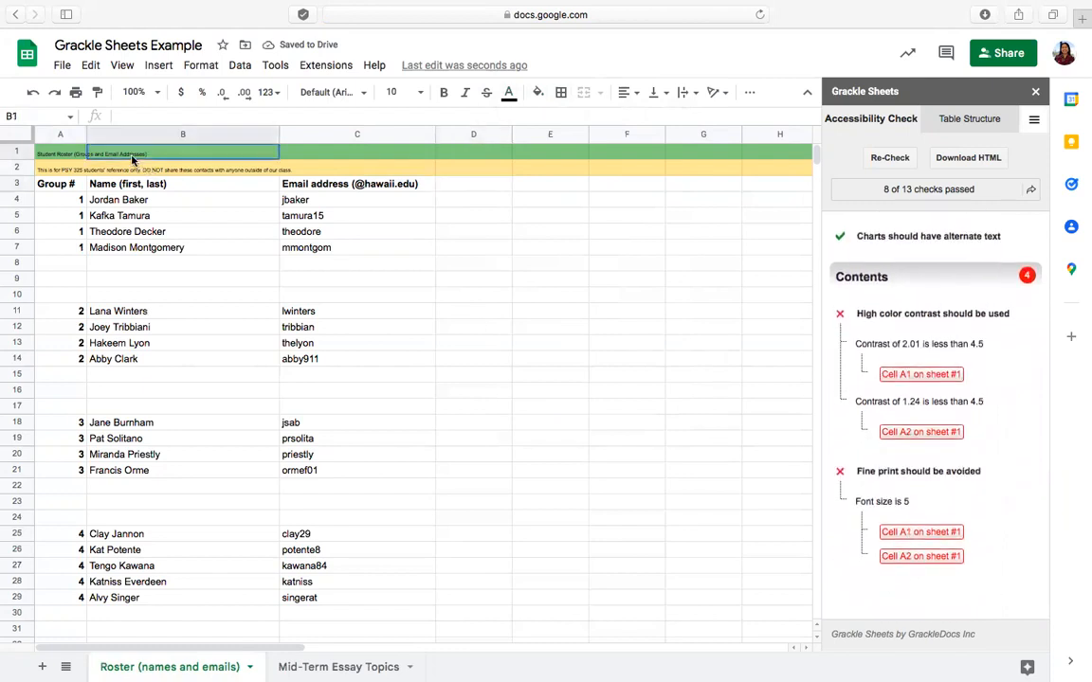
click(76, 157)
shift+click(70, 175)
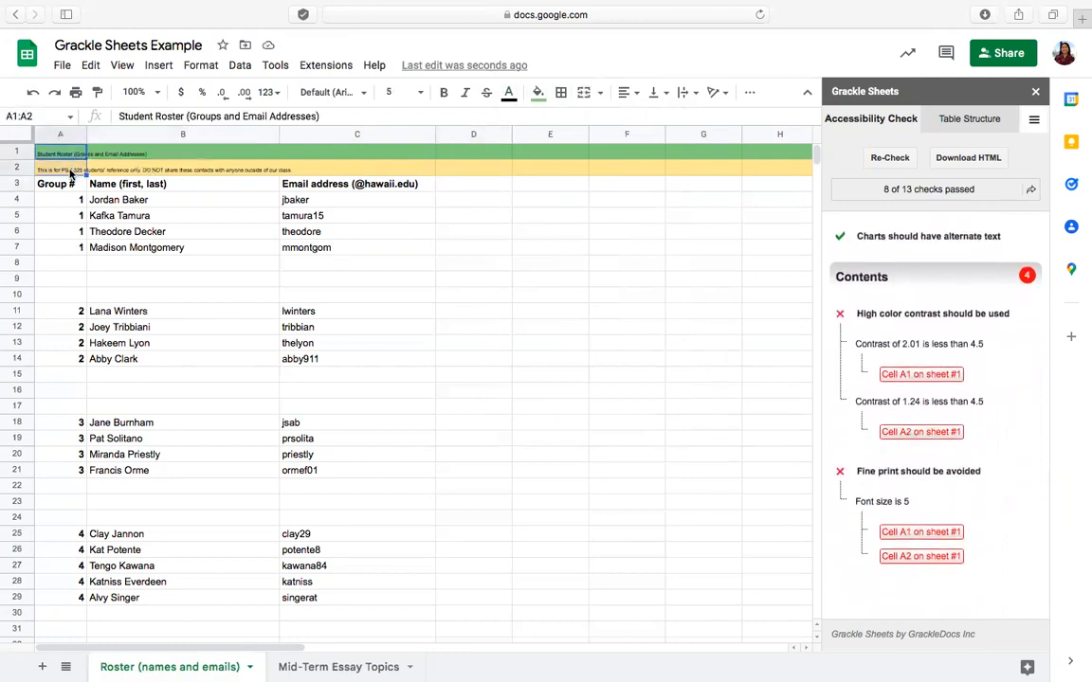
click(421, 95)
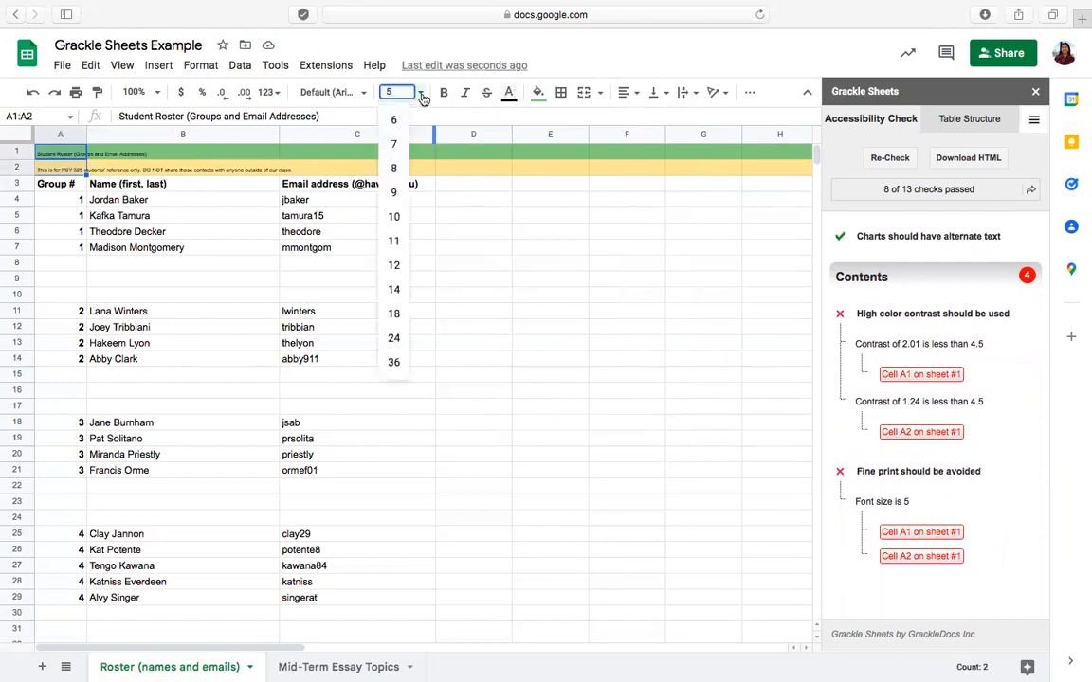
click(396, 267)
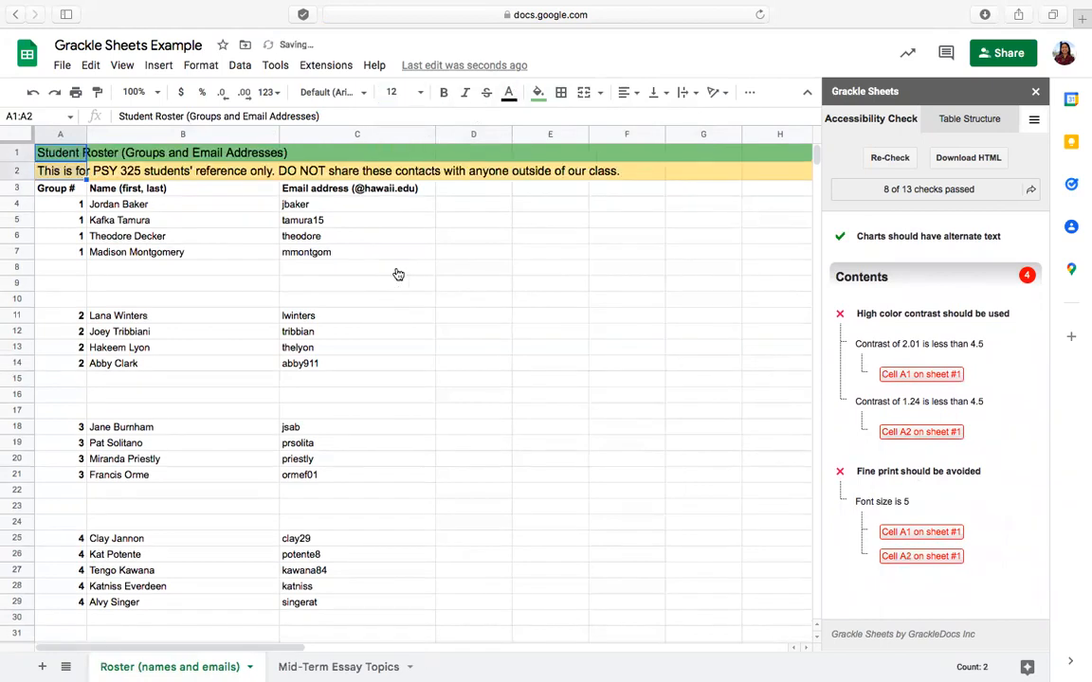
click(521, 258)
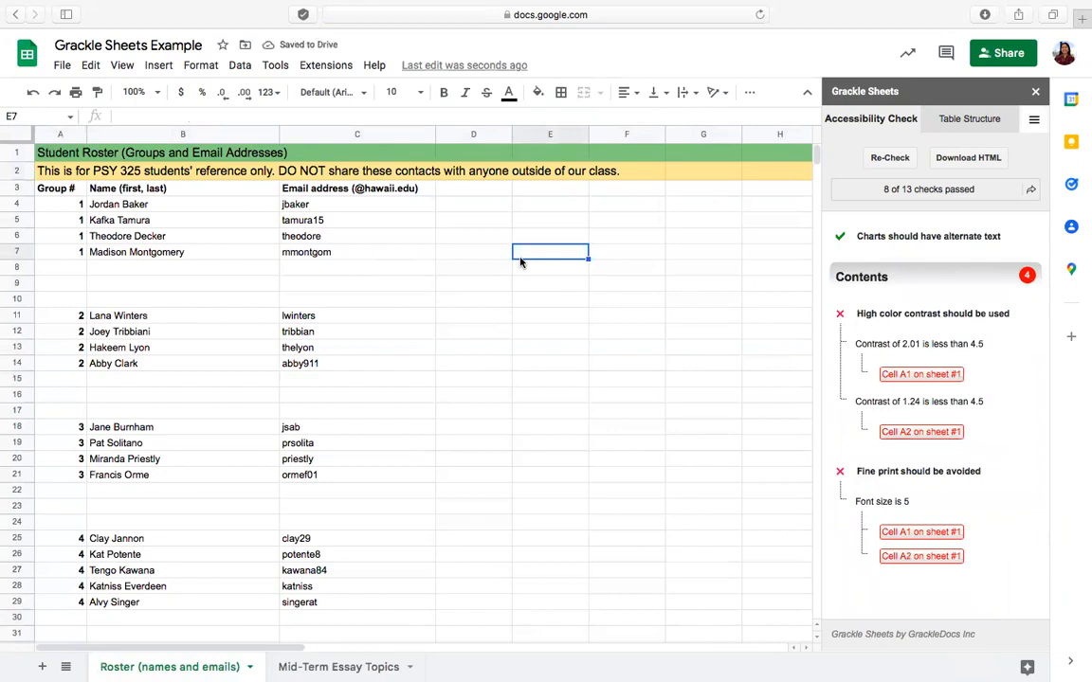
Step: Show the details of the table headers check and mark all four listed tables with both header types
scroll(910, 274, up, 5)
scroll(934, 273, up, 2)
click(922, 348)
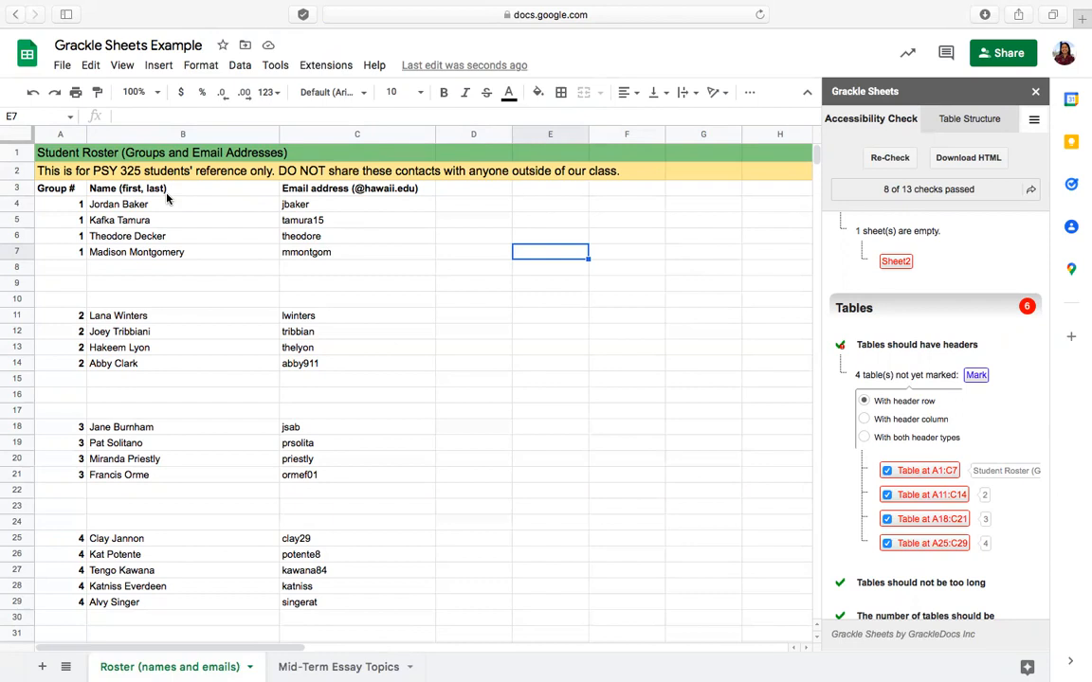
click(865, 438)
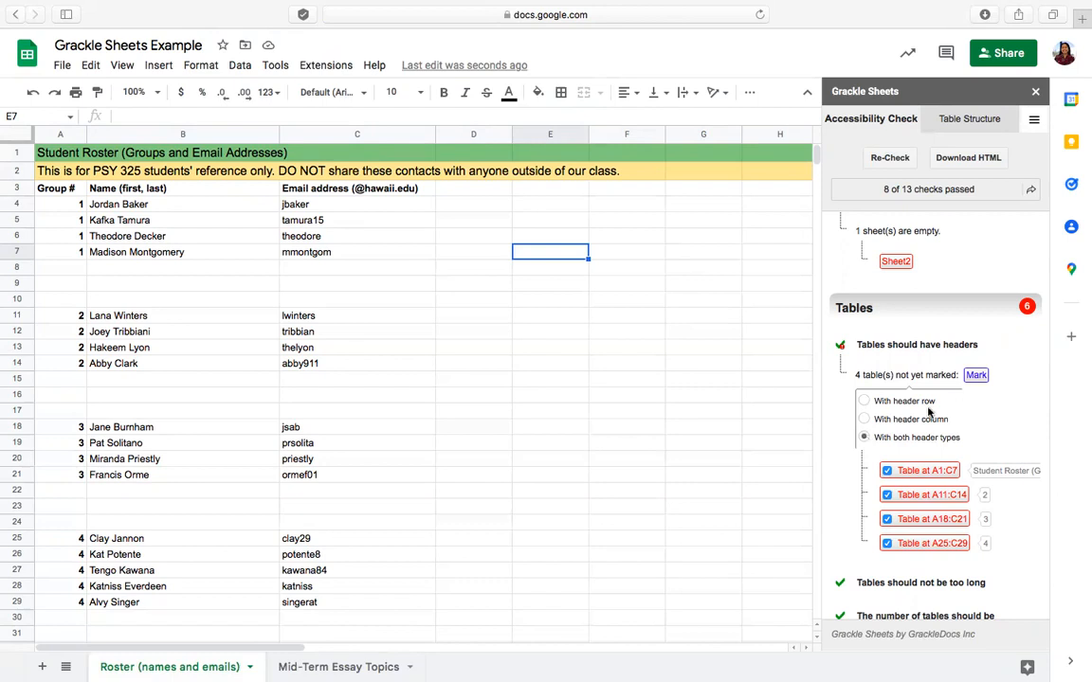
click(976, 377)
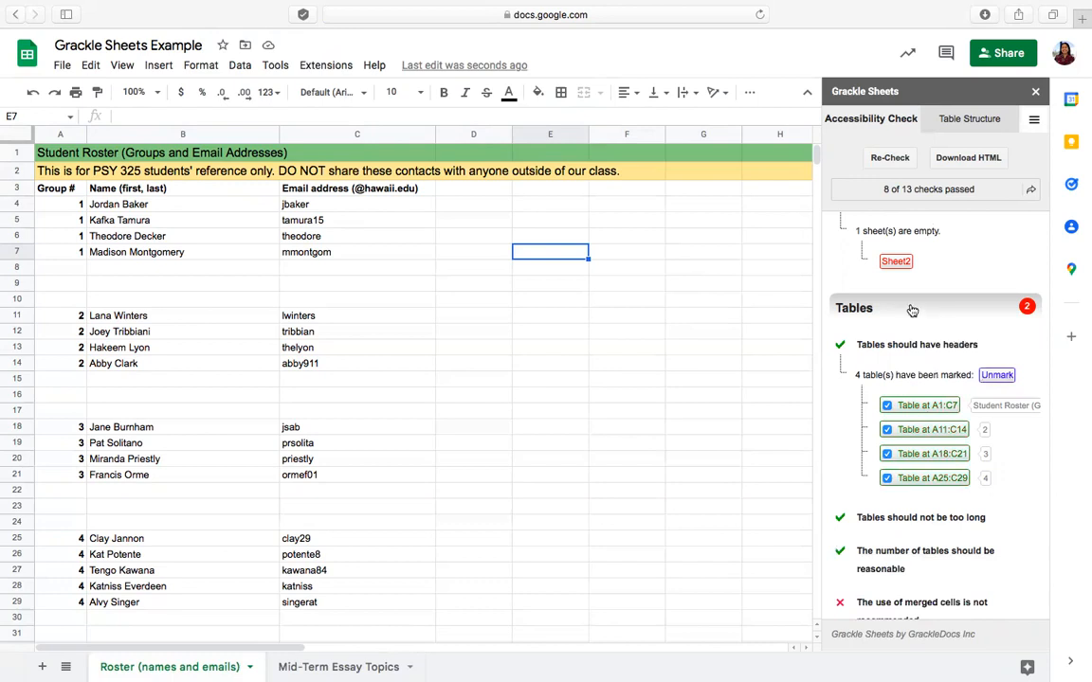
Step: Re-run the accessibility check and go to the flagged cell under the isolated cells check
scroll(911, 310, up, 5)
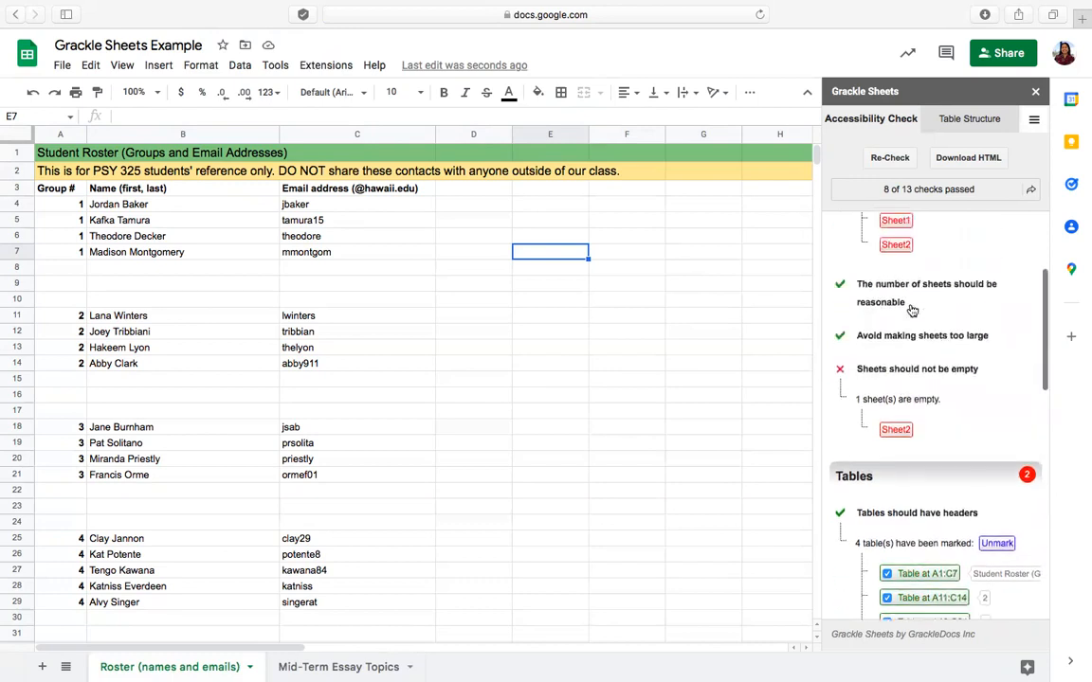
scroll(912, 311, down, 10)
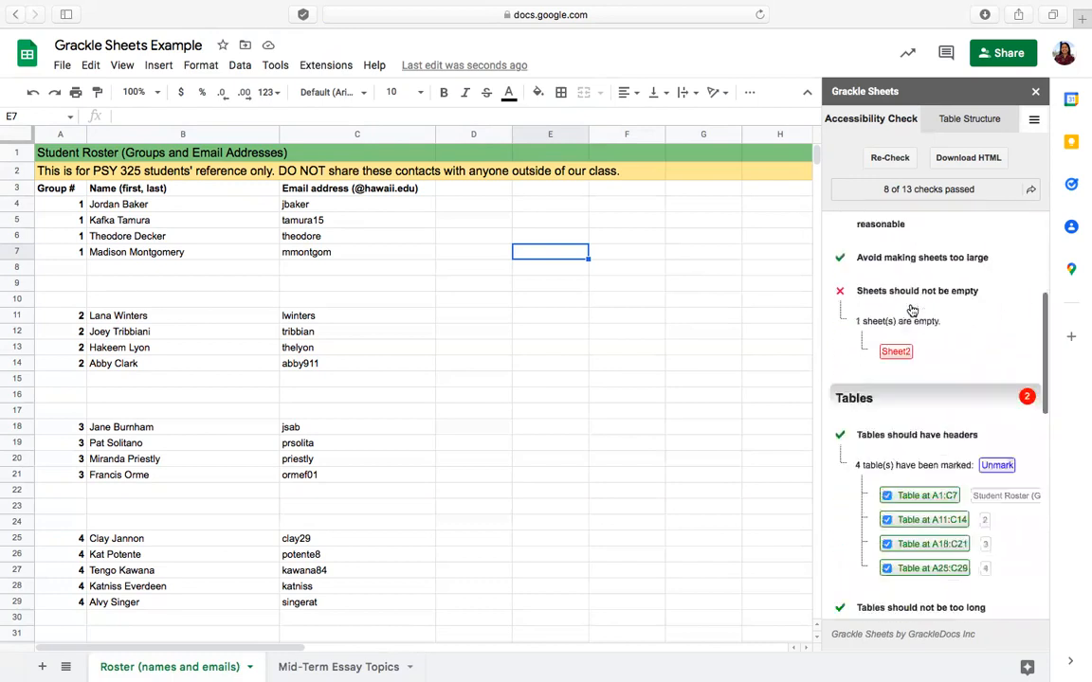
scroll(911, 311, down, 5)
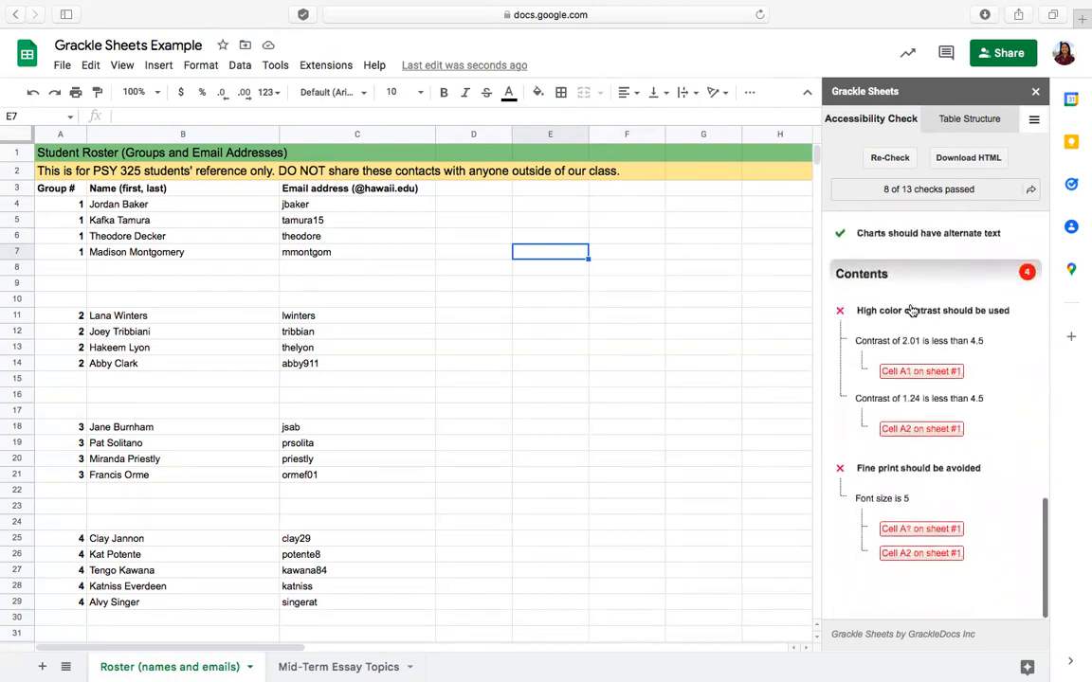
click(894, 160)
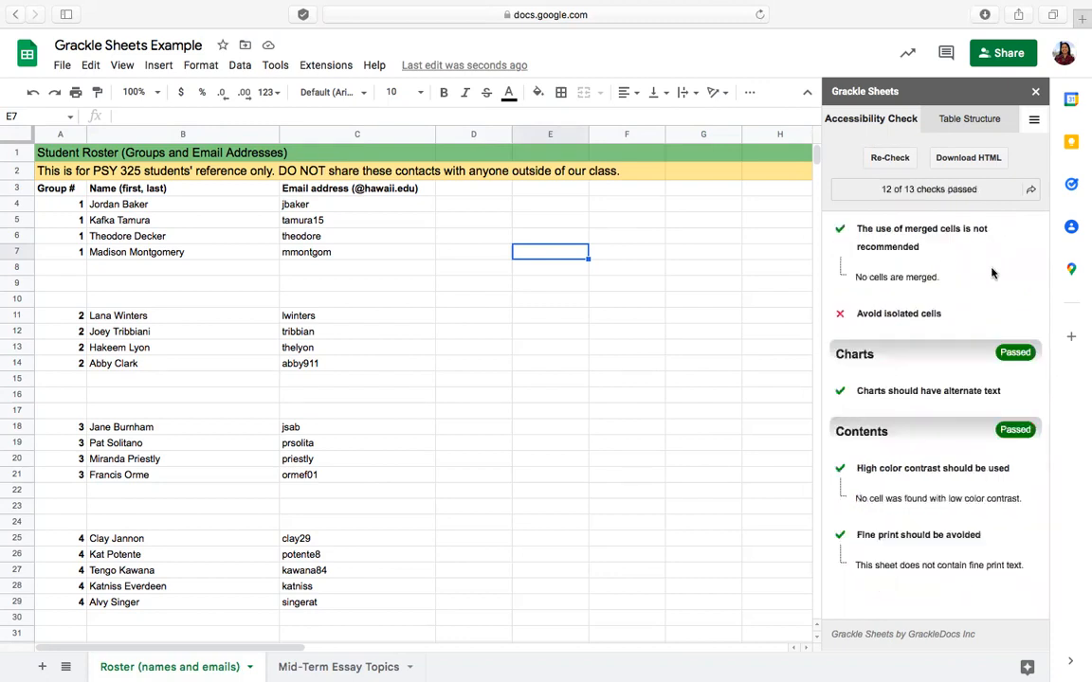
click(929, 317)
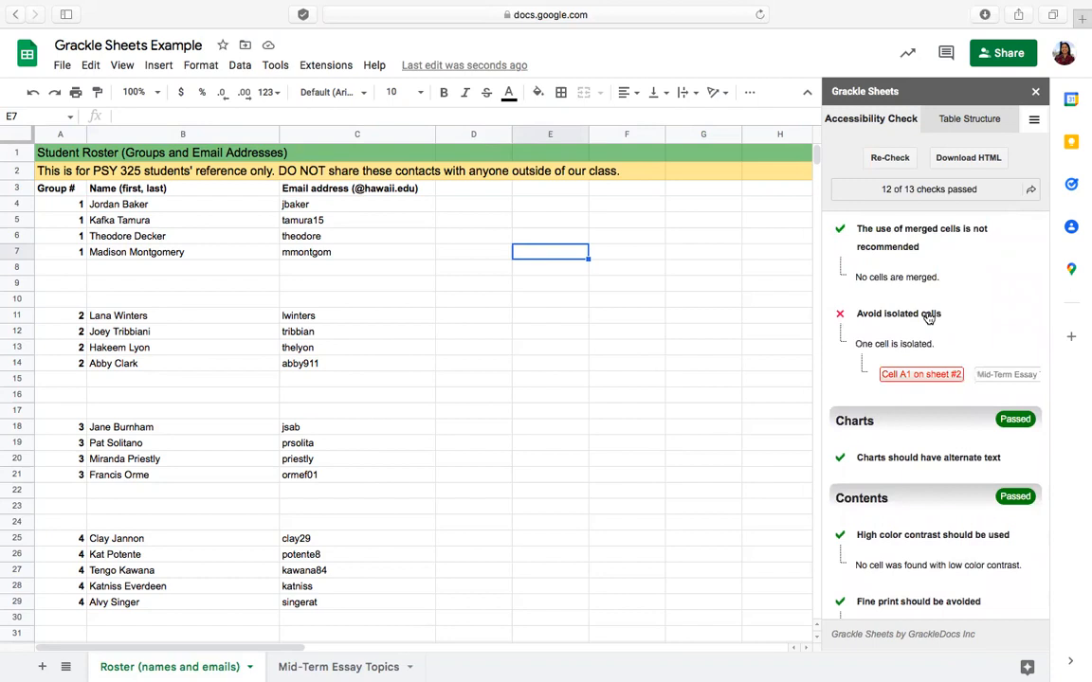
click(920, 375)
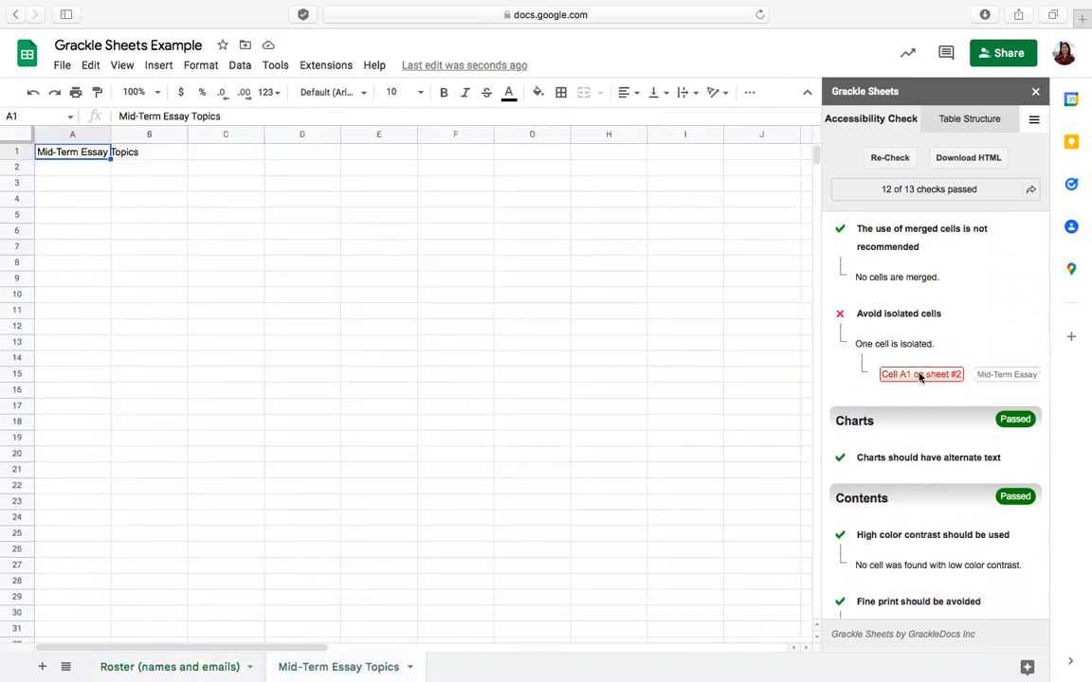
Step: Enter the numbers 1 to 7 in cells A2 to A8 of the Mid-Term Essay Topics sheet
click(63, 172)
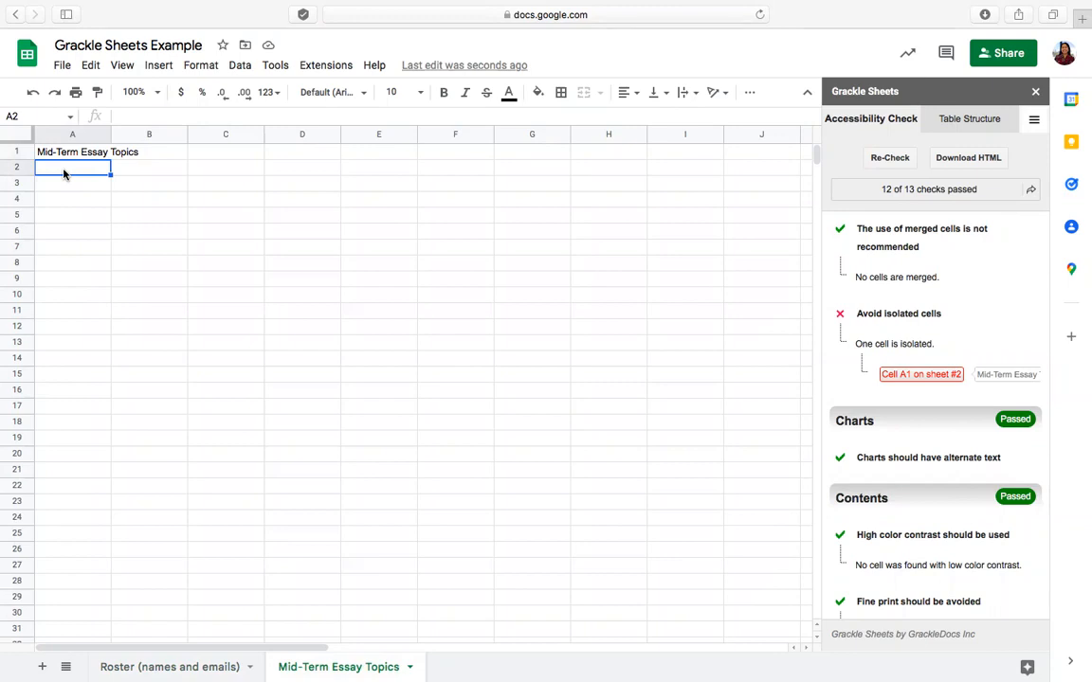
key(Return)
text(2)
key(Return)
text(3)
key(Return)
text(4 5)
key(Return)
text(6)
key(Return)
text(7)
key(Return)
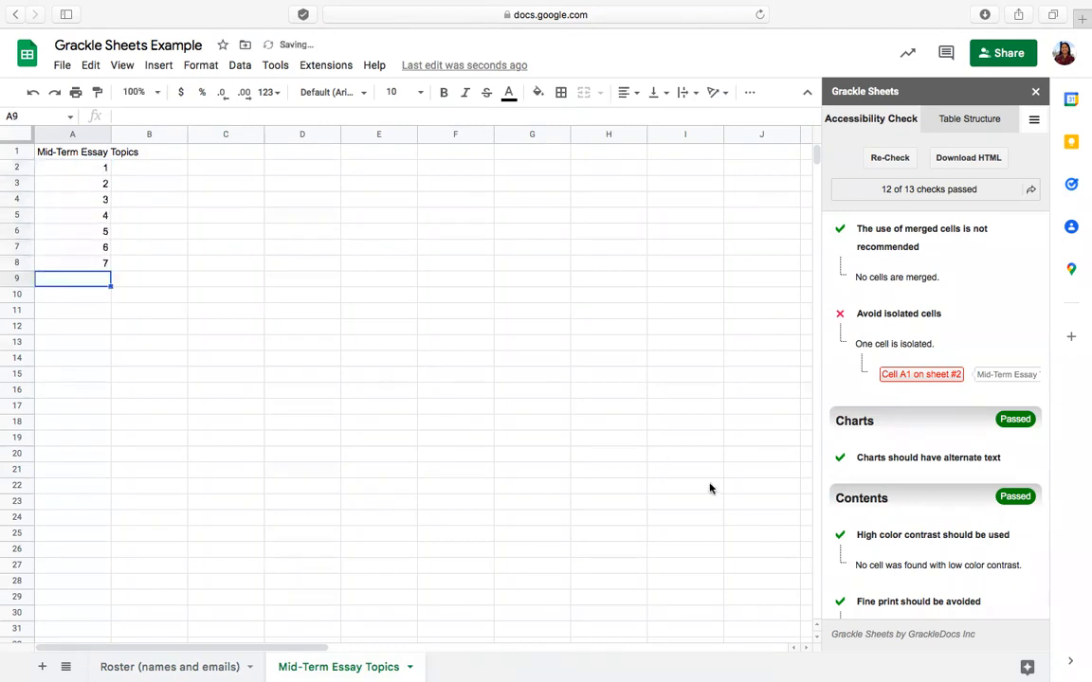
Step: Re-run the accessibility check and review the results for sheets, tables, charts and contents
click(886, 157)
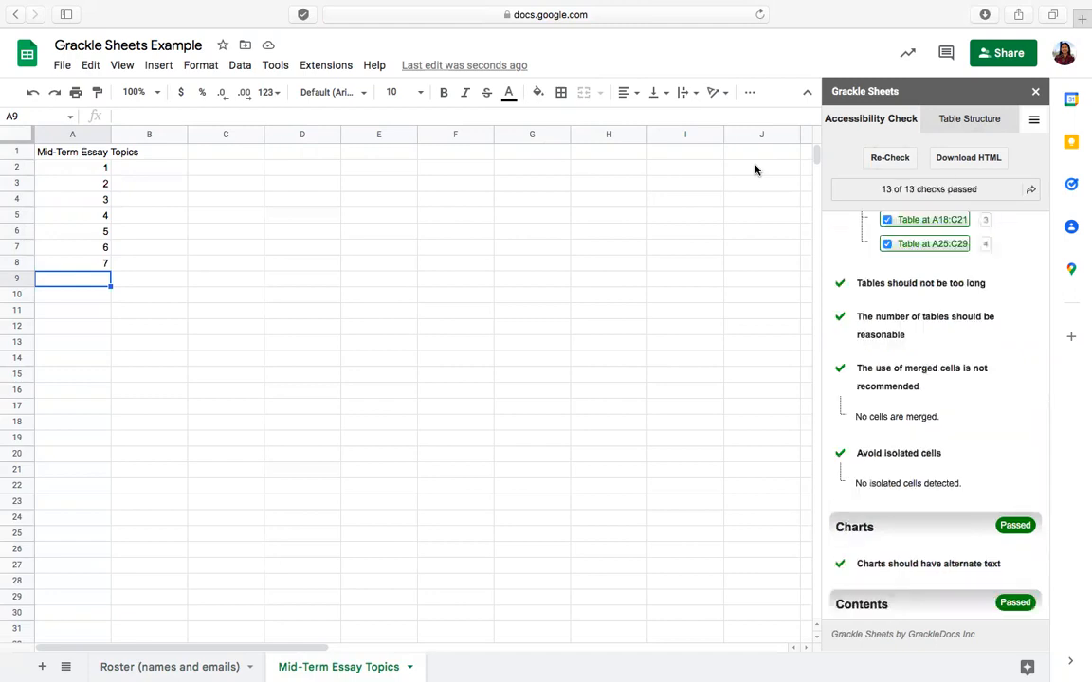
scroll(1021, 375, down, 3)
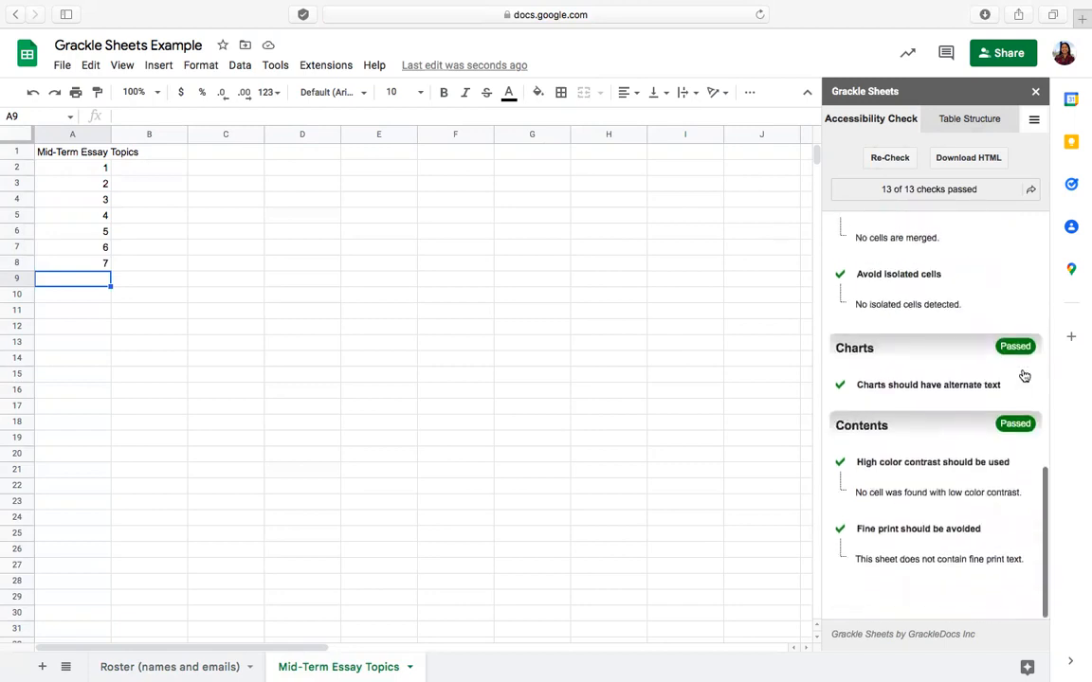
scroll(1024, 376, up, 10)
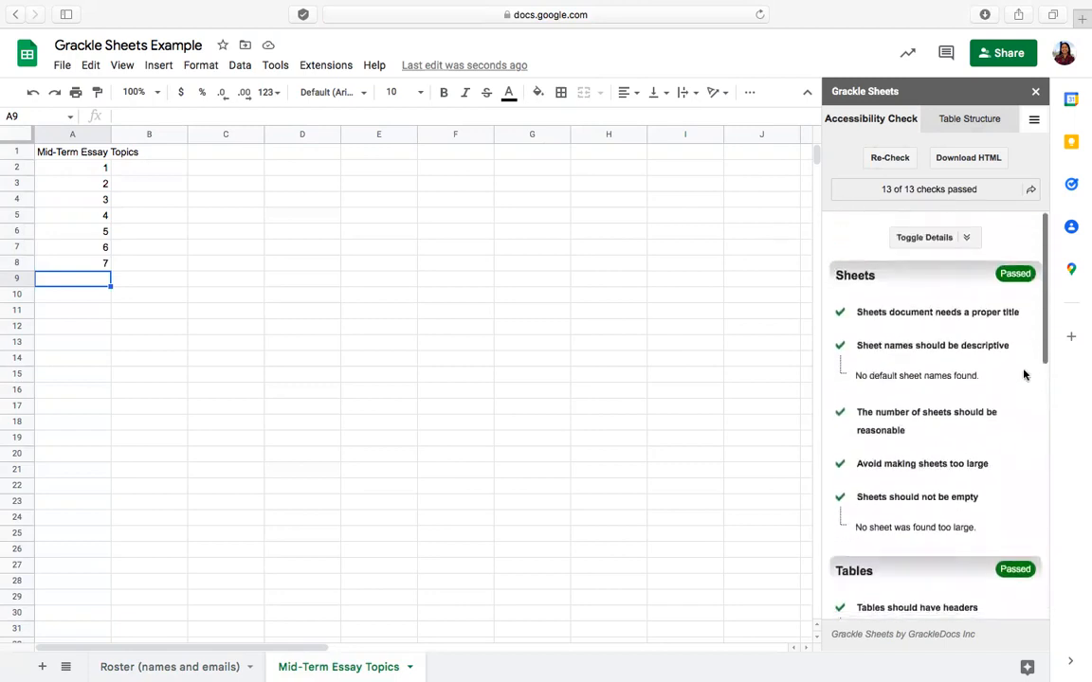